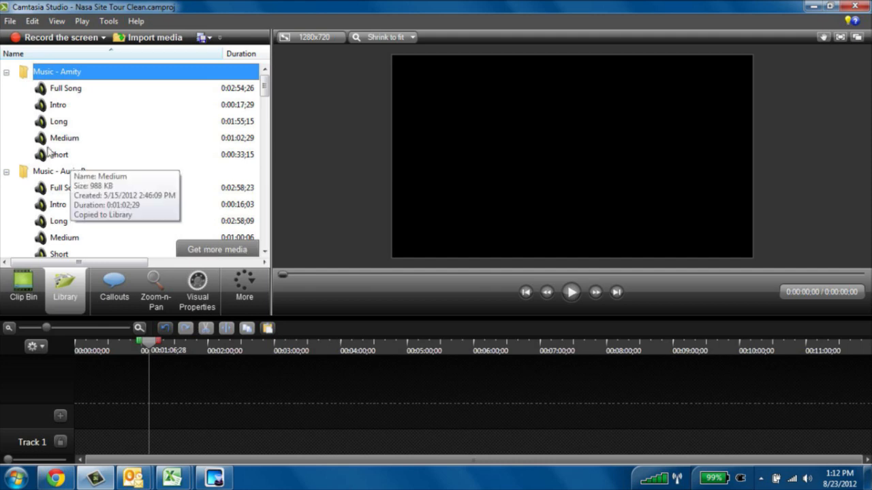
Collapse the Music - Amity and Music - Aurin Bee library folders and look inside the TechSmith Brand folder.
click(6, 72)
click(6, 88)
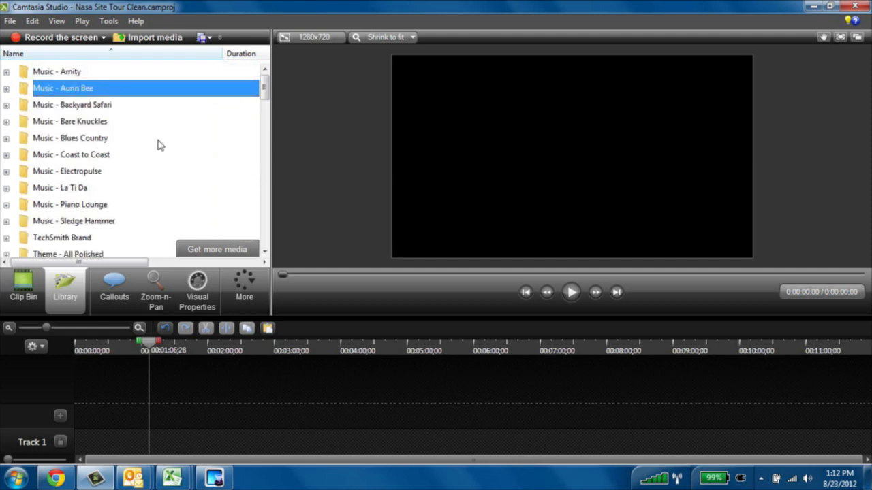
drag(266, 96, 265, 113)
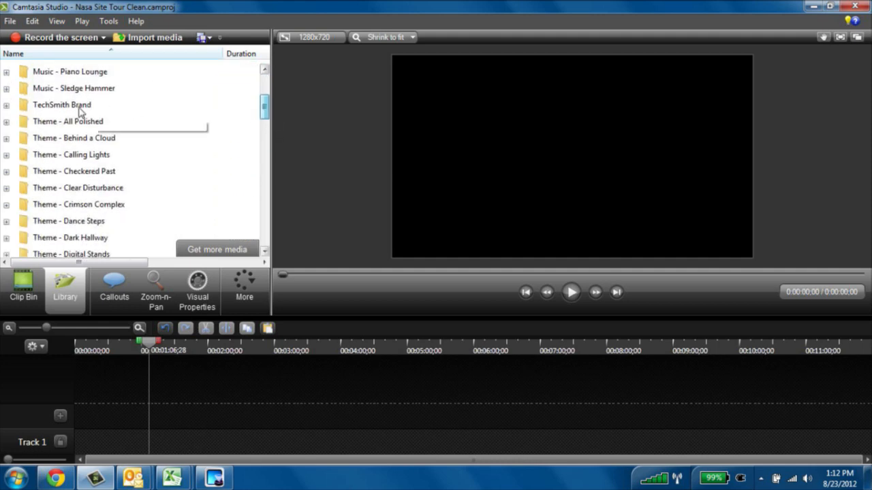
click(7, 105)
click(6, 107)
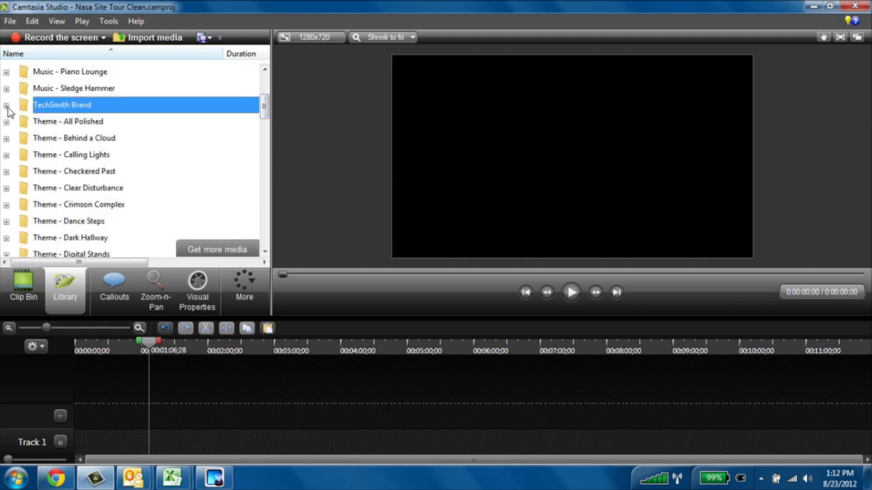
Preview the Animated Title and Callout - Banner 2 assets of the Theme - All Polished folder, then collapse it.
click(7, 123)
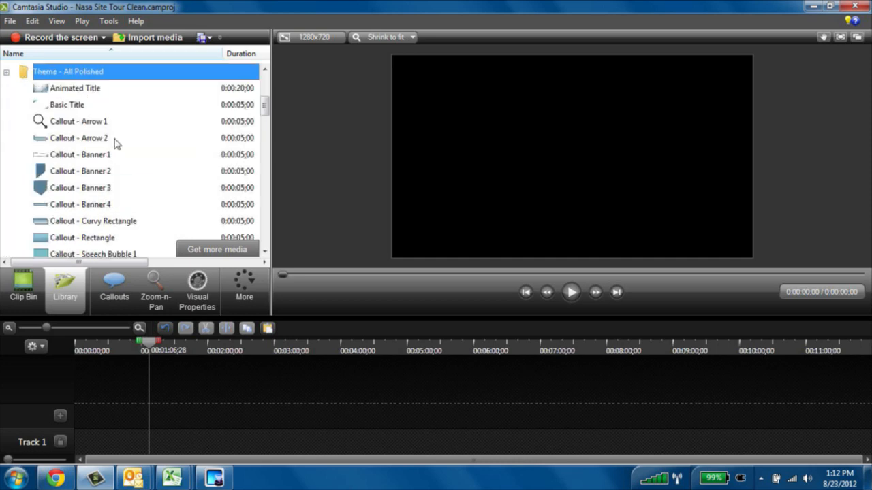
click(81, 91)
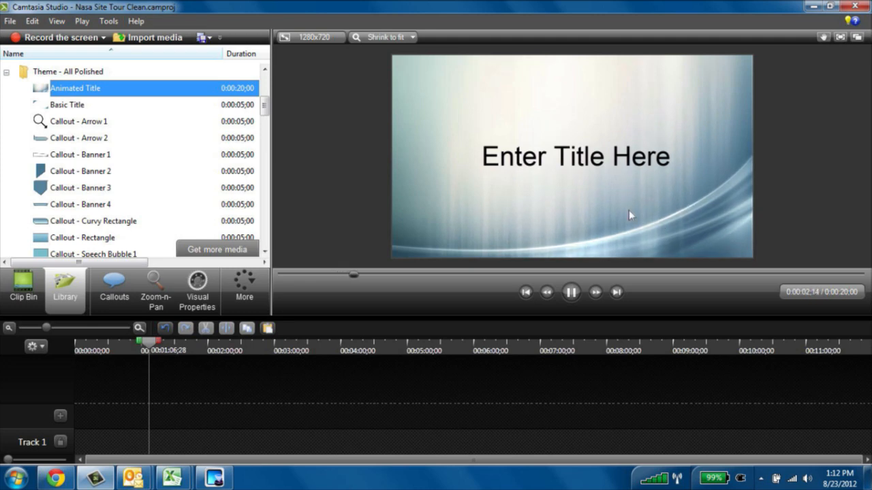
click(41, 173)
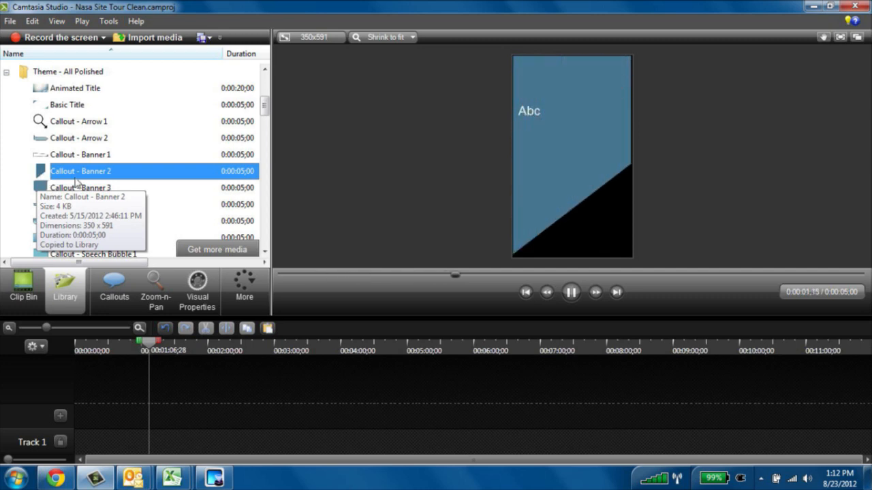
click(573, 292)
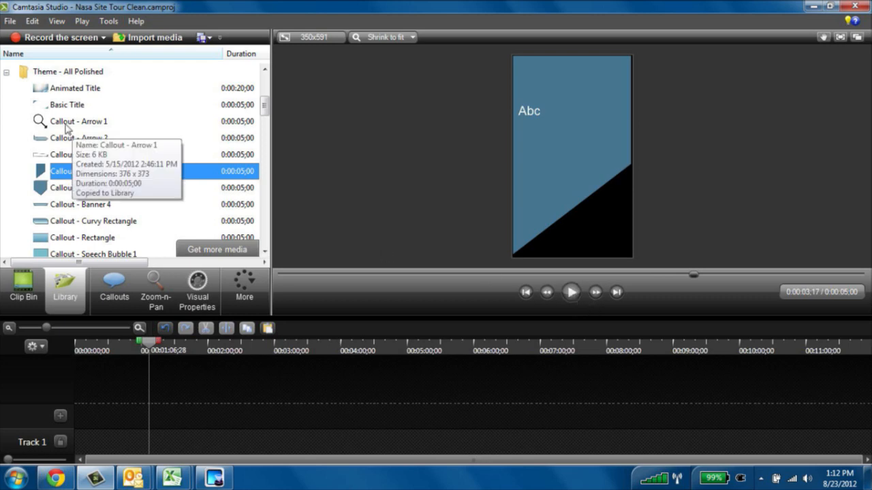
click(6, 73)
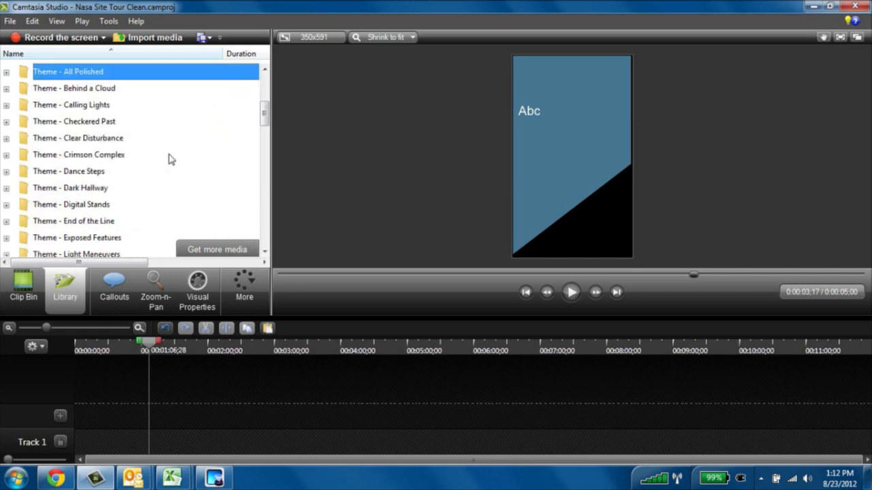
Preview the Animated Title of the Theme - Main Event folder and pause the playback.
drag(264, 121, 264, 147)
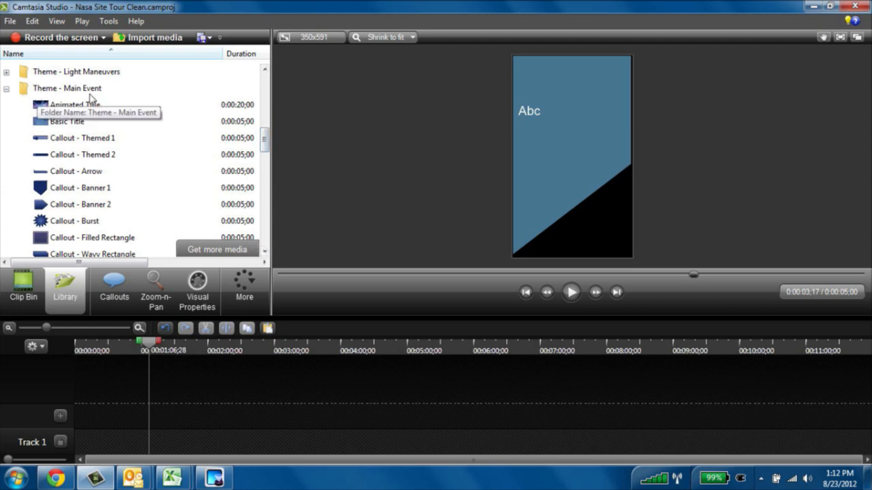
double_click(73, 109)
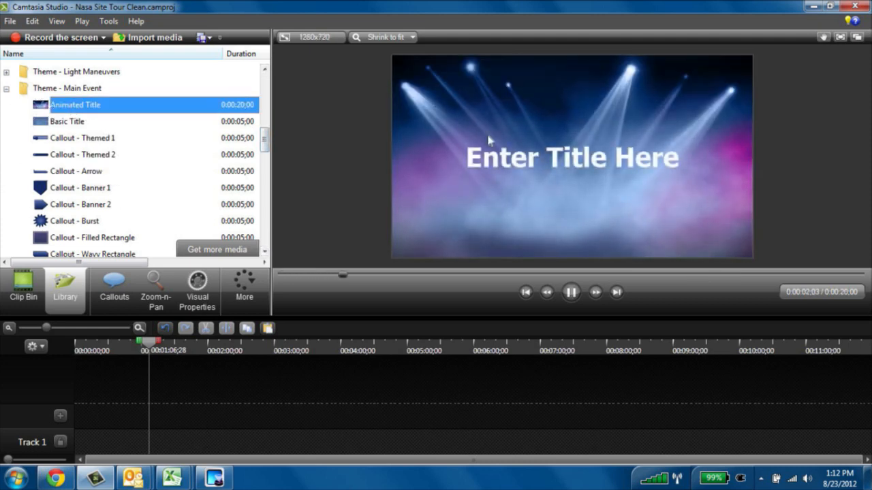
click(571, 292)
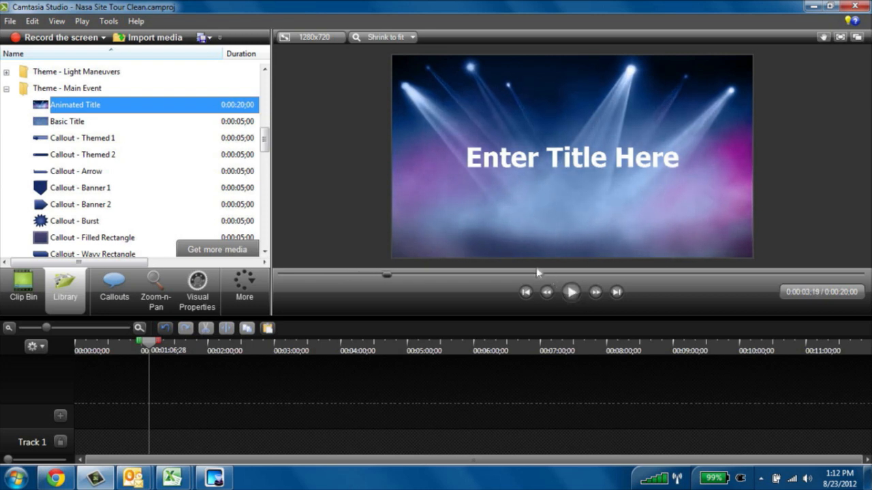
Place the Main Event Animated Title at the start of Track 1 and change its text to "Nasa Experience".
drag(46, 111, 89, 441)
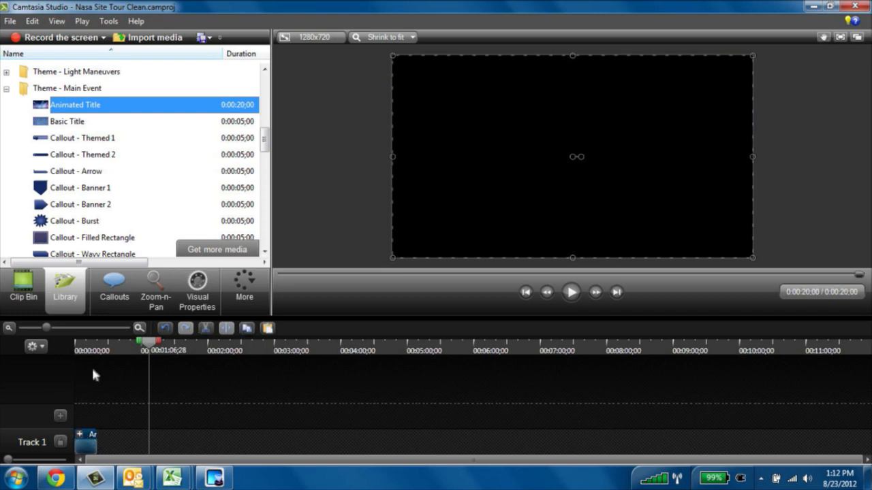
click(93, 349)
click(493, 156)
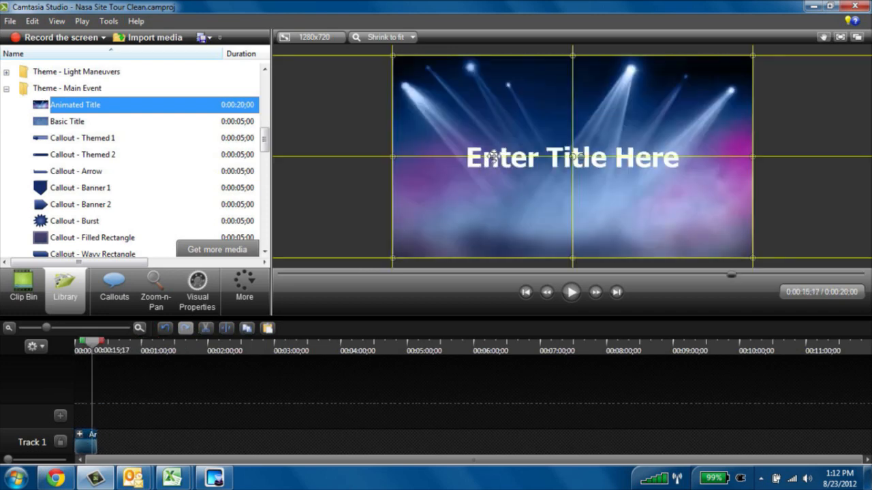
double_click(493, 155)
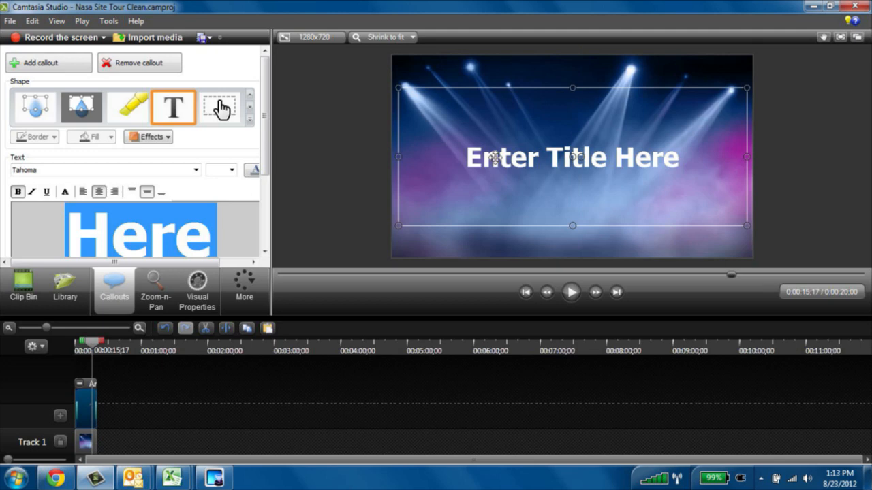
text(Nasa)
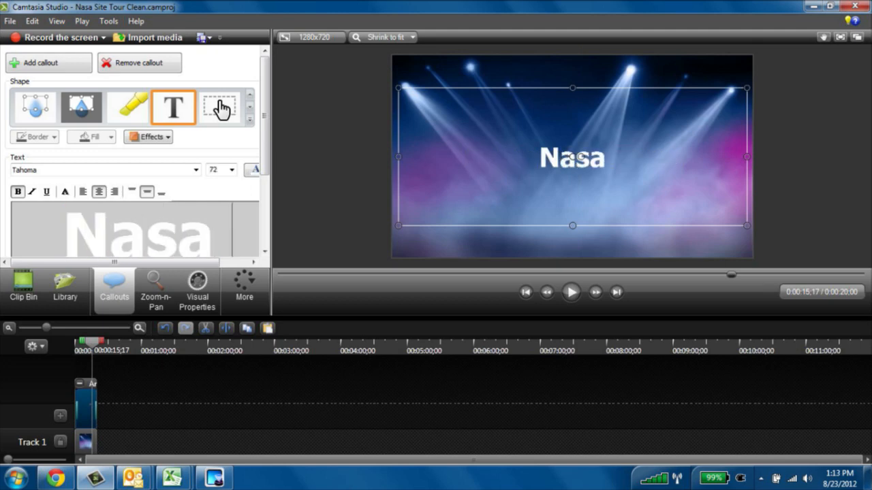
text( Experience)
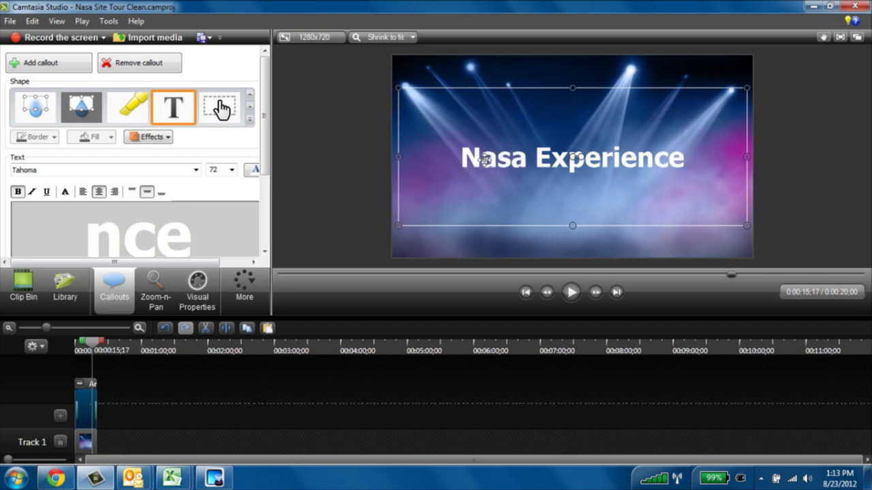
Apply a text shadow to the whole "Nasa Experience" title and collapse its group on the timeline.
drag(177, 246, 62, 181)
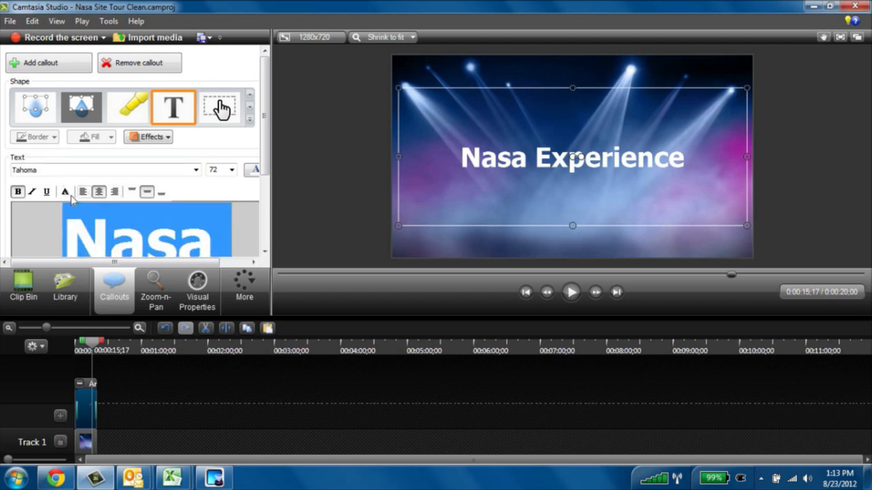
click(65, 192)
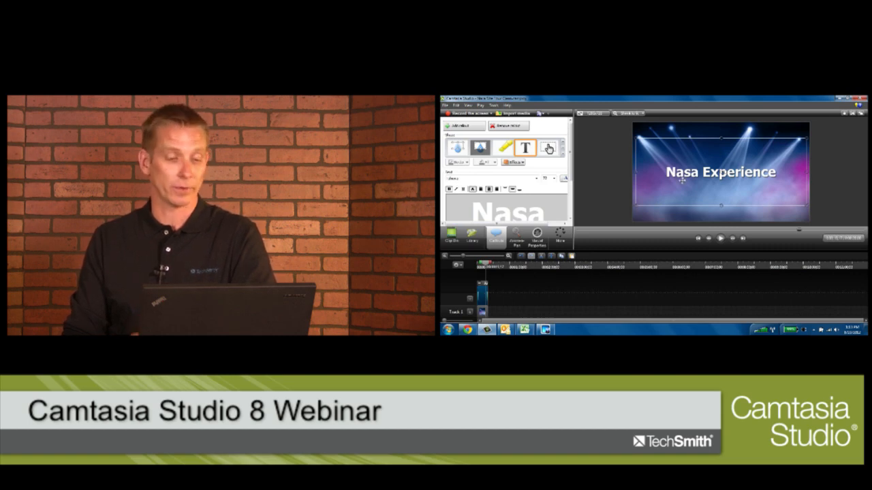
click(481, 282)
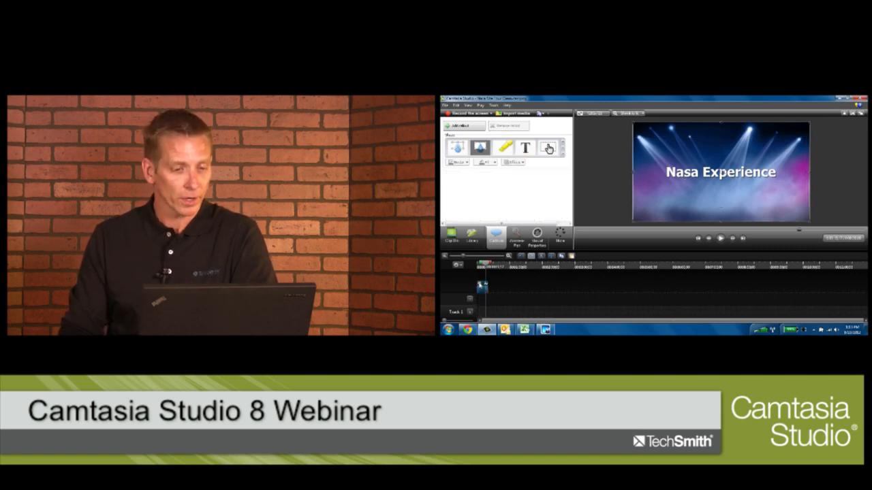
Play back the edited title on the timeline and shorten its clip to end at 0:00:08;22.
click(720, 238)
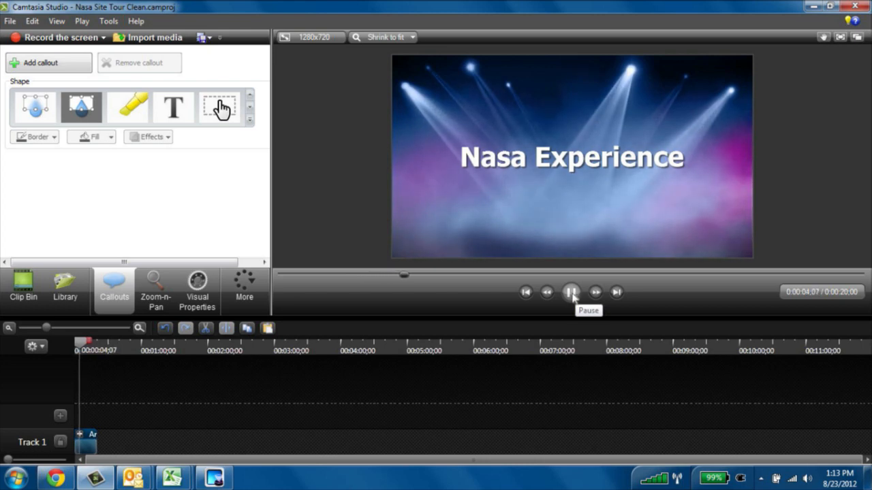
click(571, 292)
drag(79, 344, 83, 345)
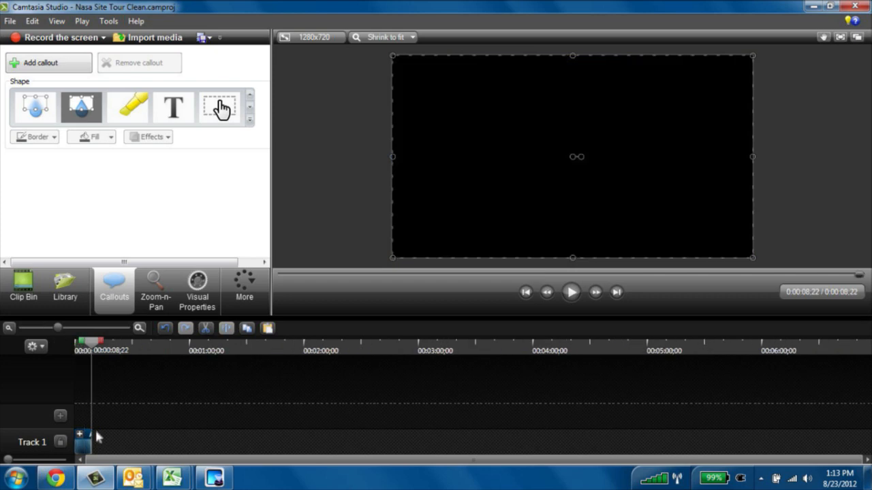
Add Explore Earth's Vital Signs 1.camrec to the timeline behind the title and remove its system audio clip.
click(27, 292)
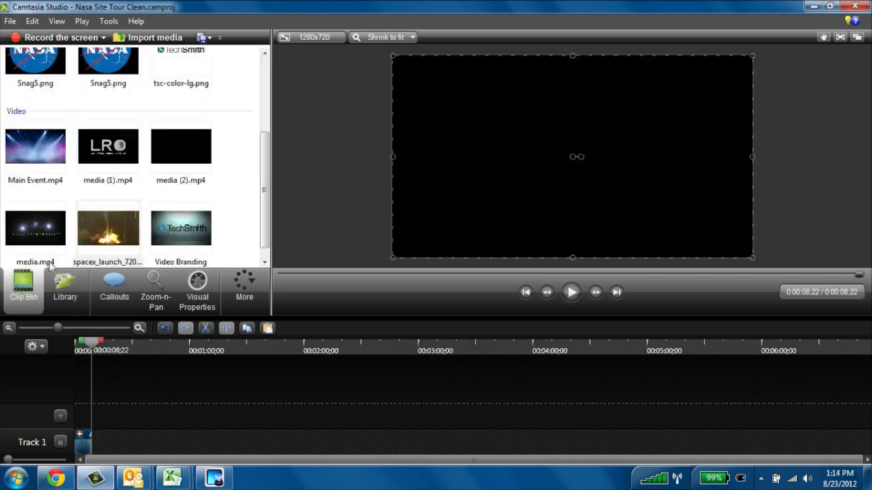
drag(266, 148, 265, 165)
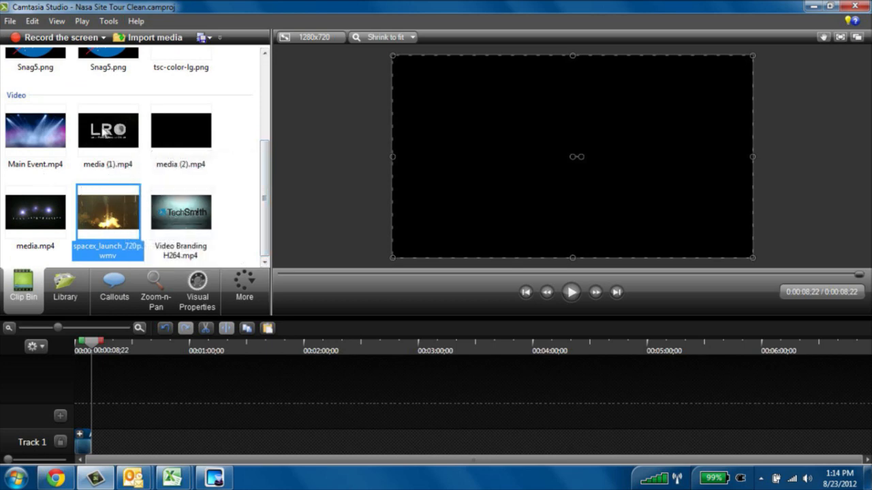
drag(266, 189, 268, 104)
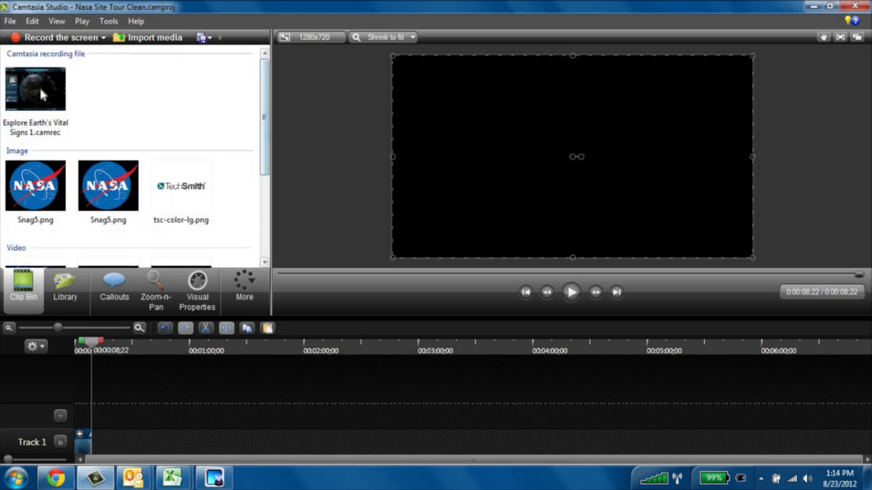
drag(39, 86, 108, 436)
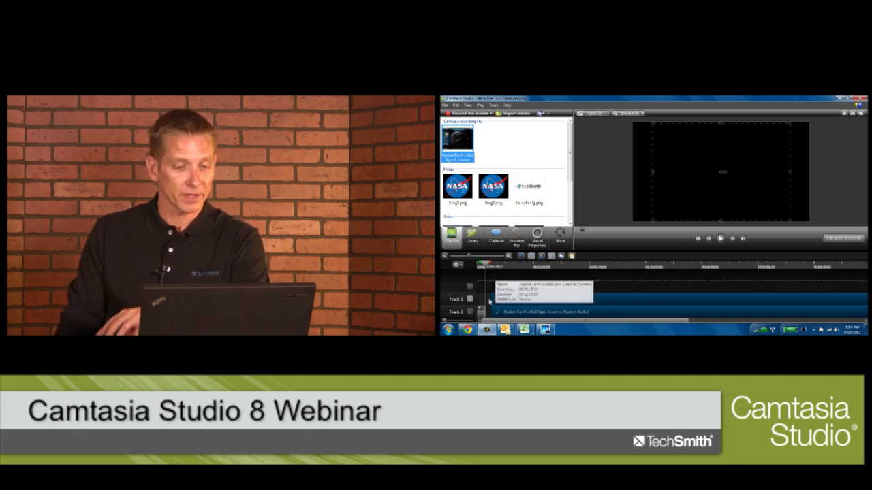
click(489, 301)
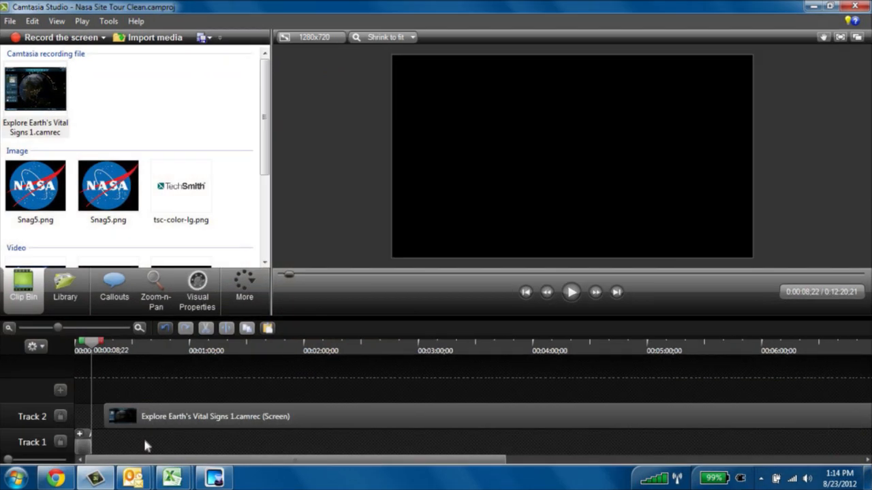
Move the Explore Earth's Vital Signs 1 screen clip to Track 1, starting directly at the end of the title.
mouse_move(156, 414)
mouse_down()
mouse_move(156, 444)
mouse_move(134, 454)
mouse_move(187, 439)
mouse_move(161, 444)
mouse_move(146, 419)
mouse_move(165, 416)
mouse_move(150, 418)
mouse_up()
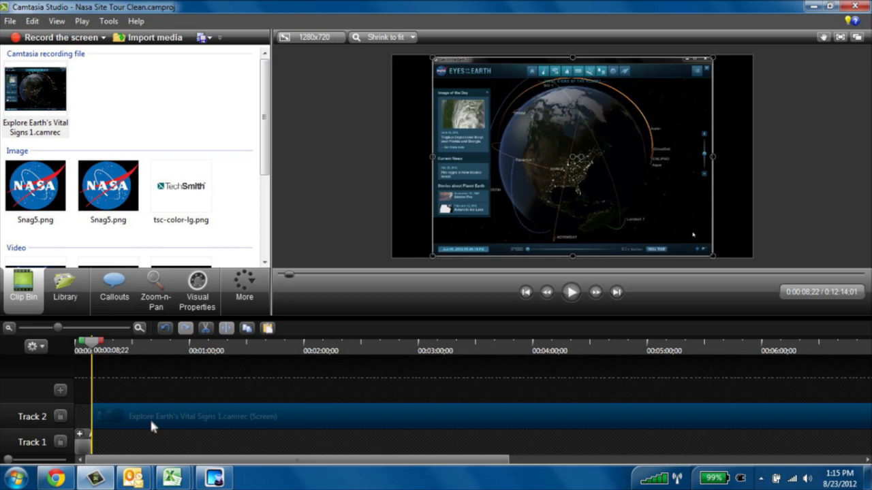
drag(150, 418, 147, 446)
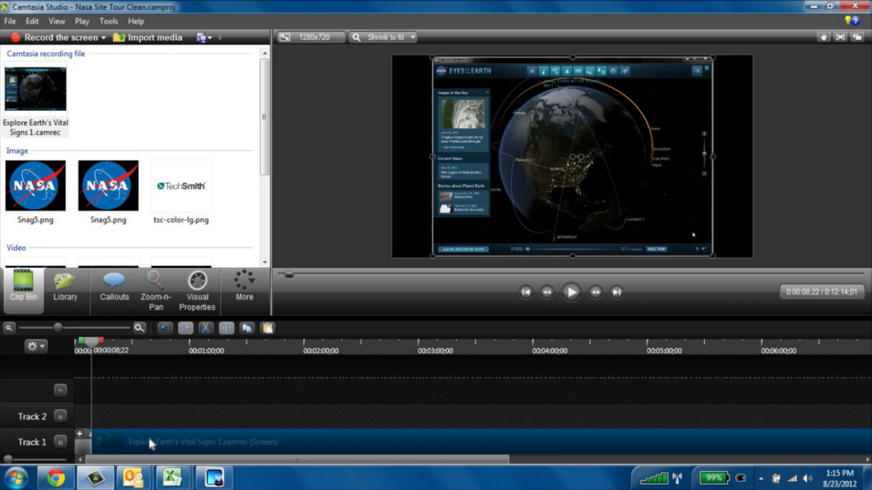
drag(149, 439, 149, 439)
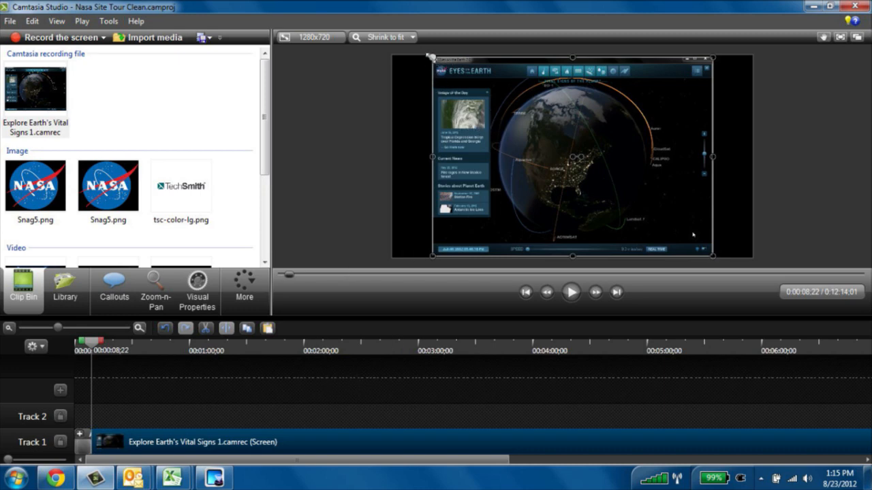
Scale the screen recording down to about two thirds and place it in the right half of the canvas, vertically centred.
drag(430, 57, 526, 124)
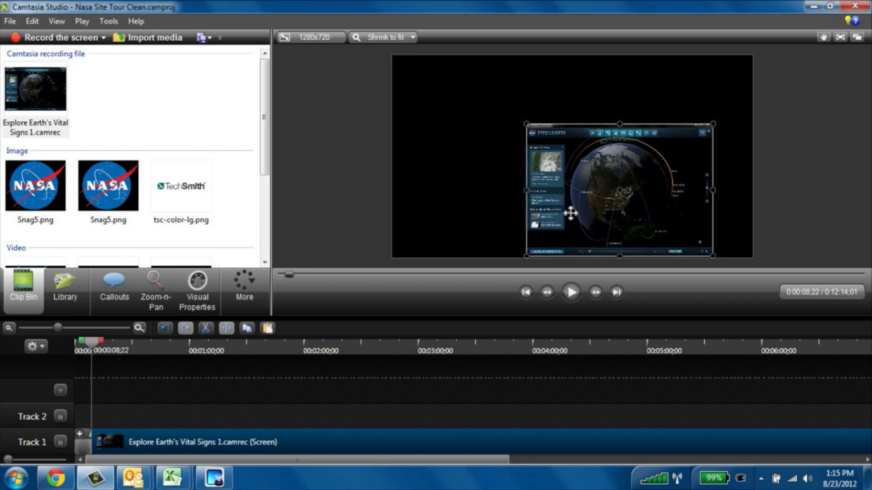
drag(570, 213, 594, 174)
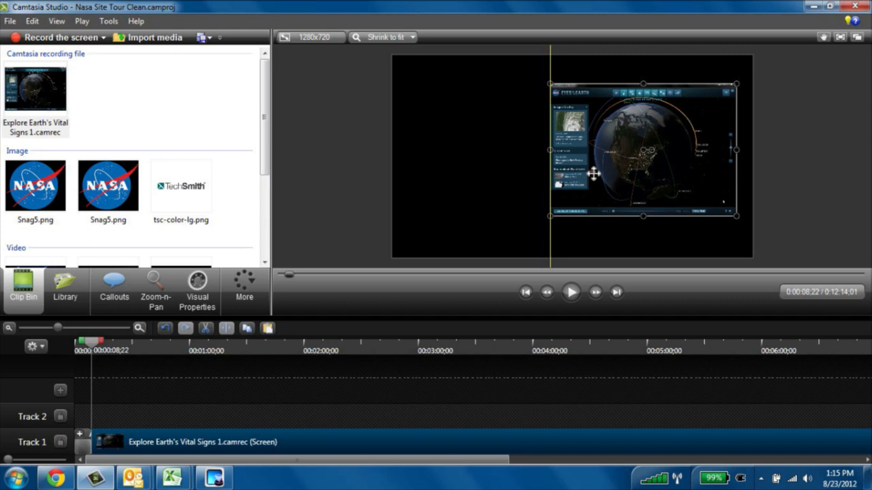
mouse_move(593, 174)
mouse_down()
mouse_move(539, 170)
mouse_move(580, 171)
mouse_move(592, 181)
mouse_up()
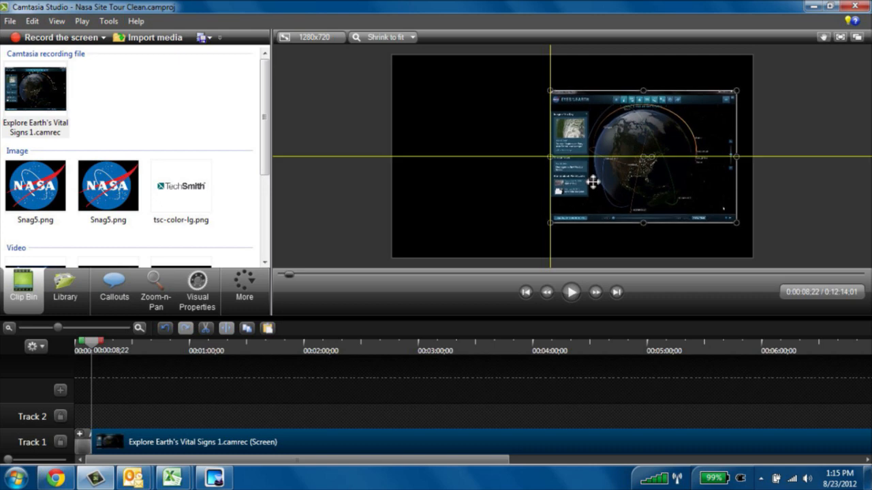
drag(593, 181, 593, 182)
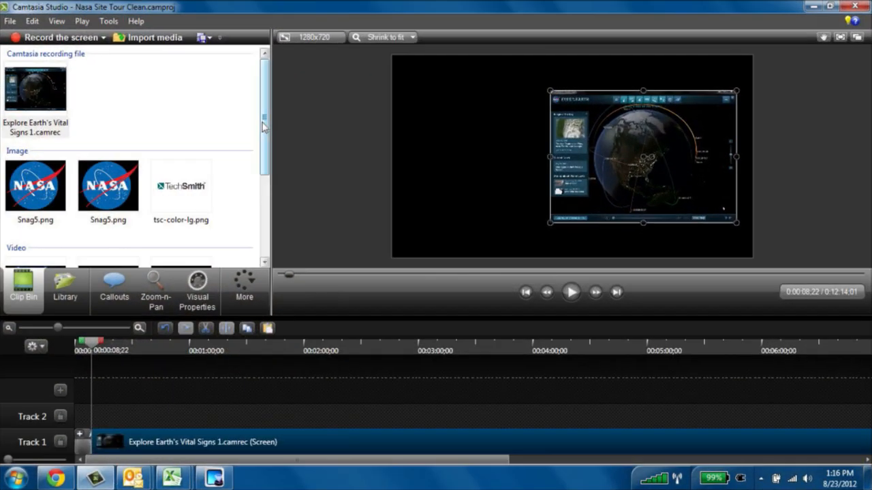
Add spacex_launch_720p.wmv to Track 2 at the playhead and scale it down to about half the canvas width.
drag(263, 126, 263, 206)
click(107, 219)
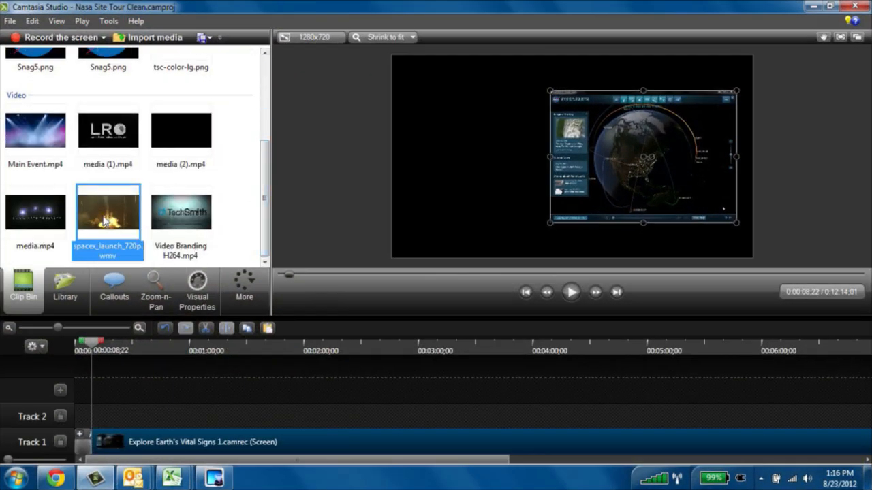
right_click(104, 216)
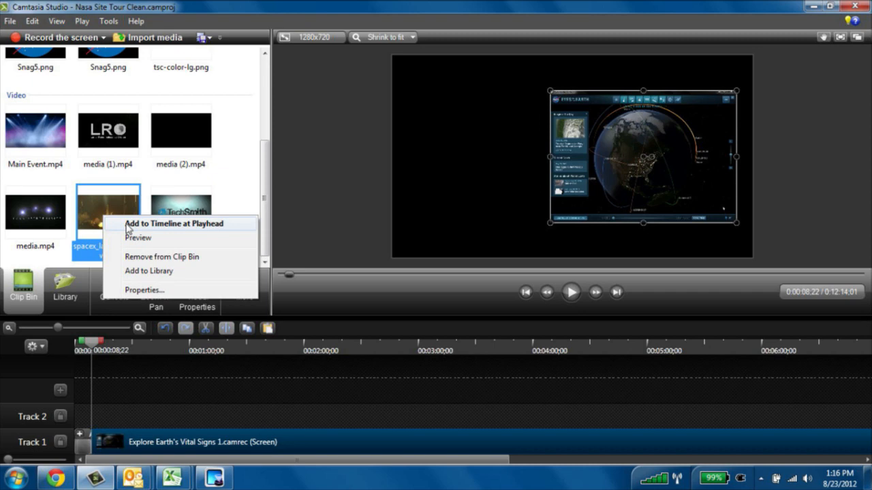
click(126, 225)
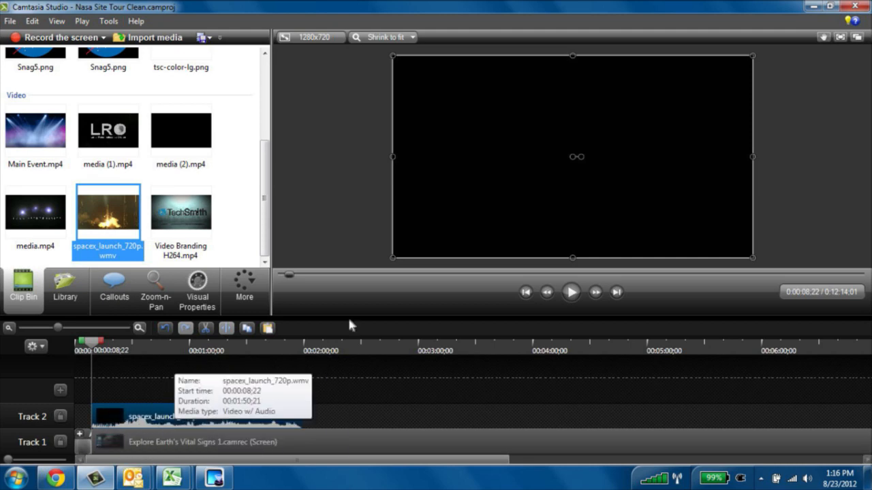
drag(396, 59, 558, 216)
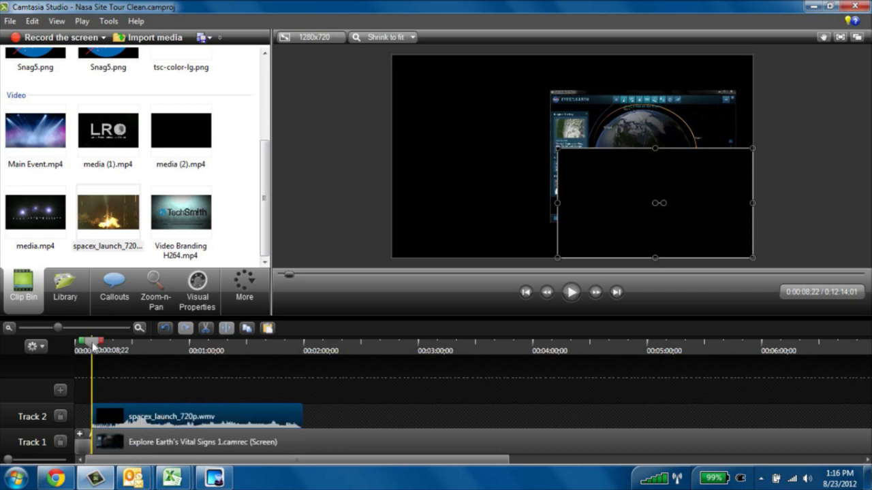
Trim the start of the SpaceX launch clip to 0:00:09;12 and slide the clip back to start at 0:00:08;22.
drag(98, 346, 108, 346)
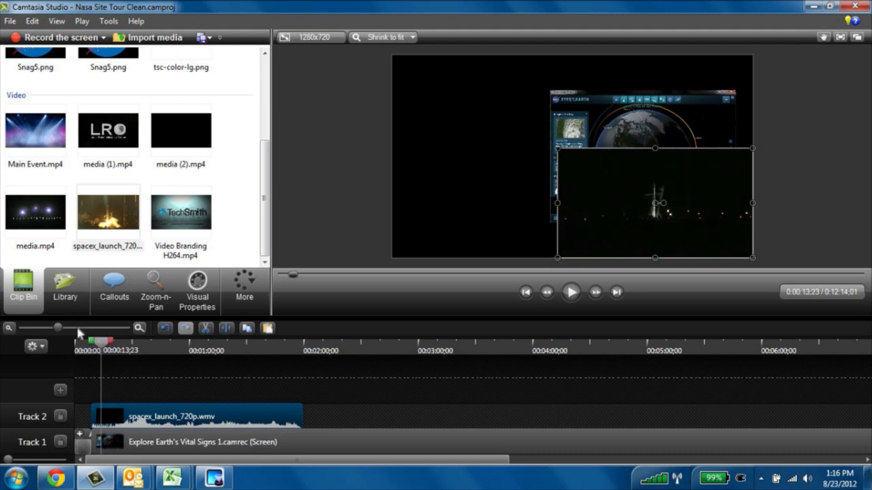
drag(59, 329, 79, 328)
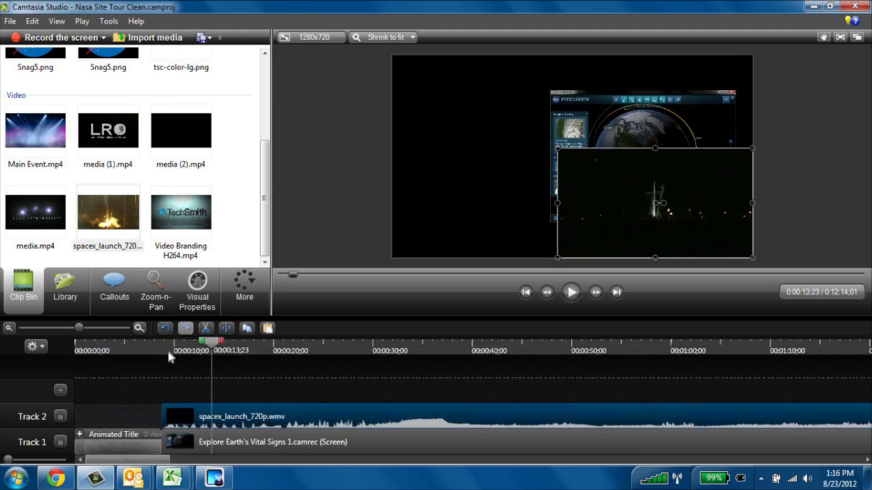
drag(211, 346, 167, 351)
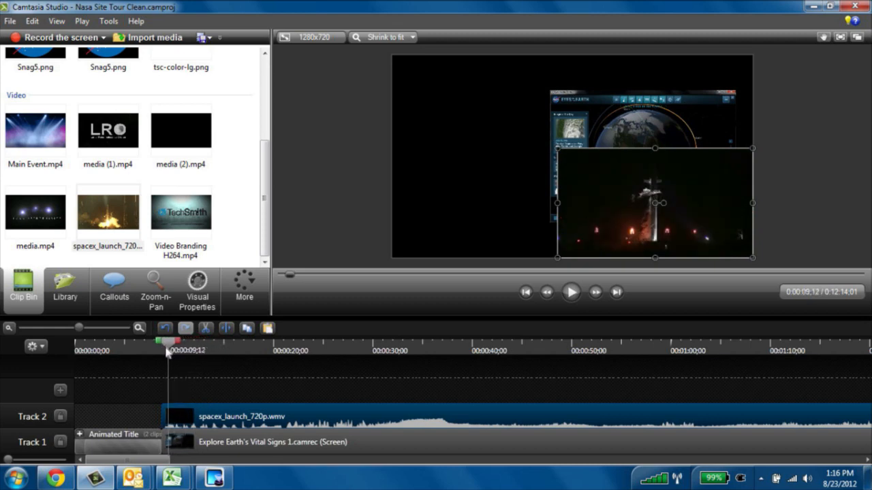
drag(162, 414, 168, 413)
drag(276, 420, 269, 420)
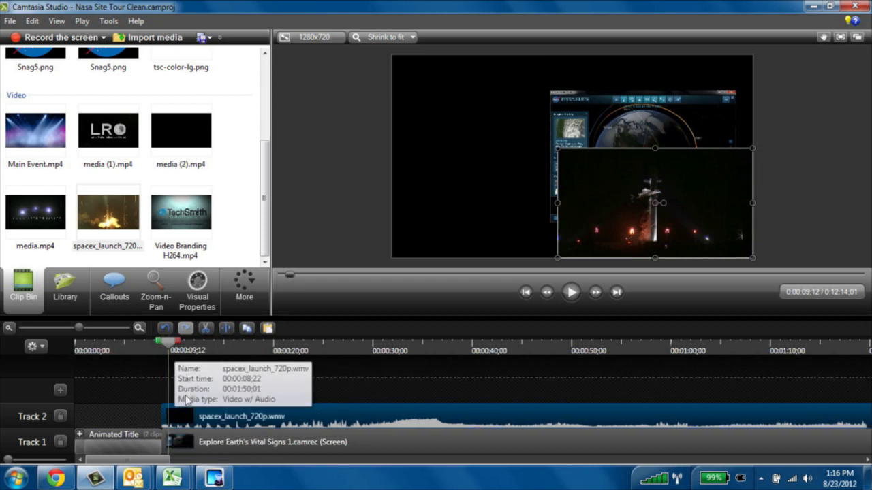
drag(170, 350, 164, 351)
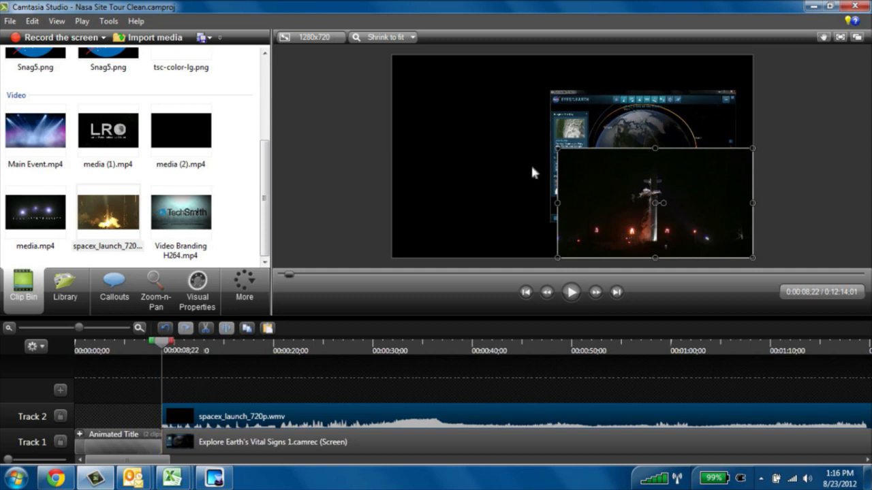
Shrink the SpaceX launch clip to about 30 percent of the canvas width and place it in the canvas's upper-left corner.
drag(557, 148, 616, 182)
drag(660, 225, 442, 107)
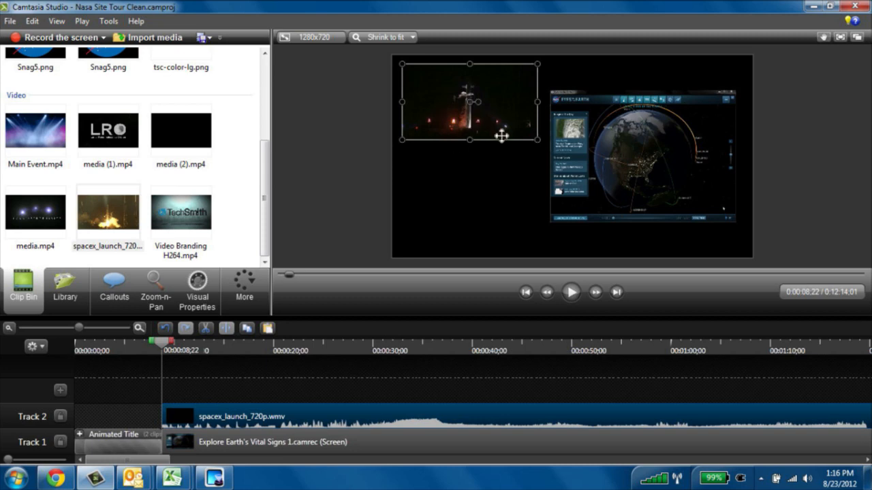
drag(537, 140, 486, 111)
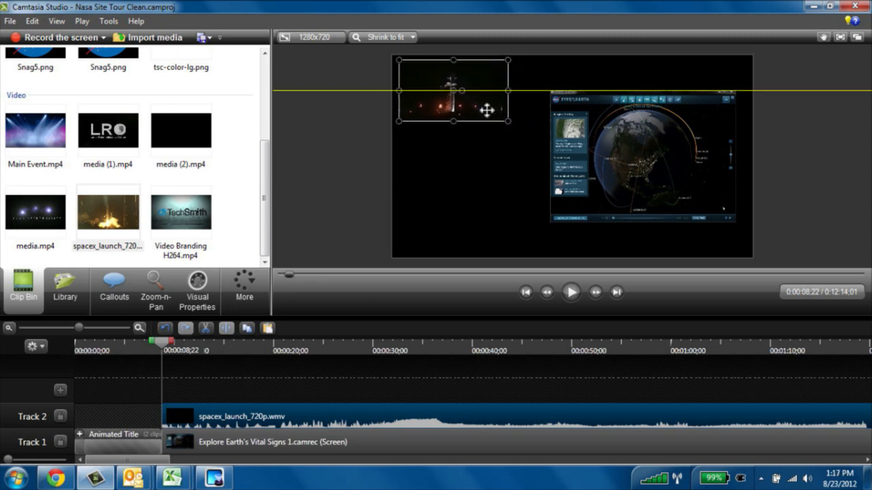
Add media.mp4 at the playhead, trim its start to 0:00:18;11 and slide it back to begin level with the launch clip.
right_click(34, 214)
click(50, 220)
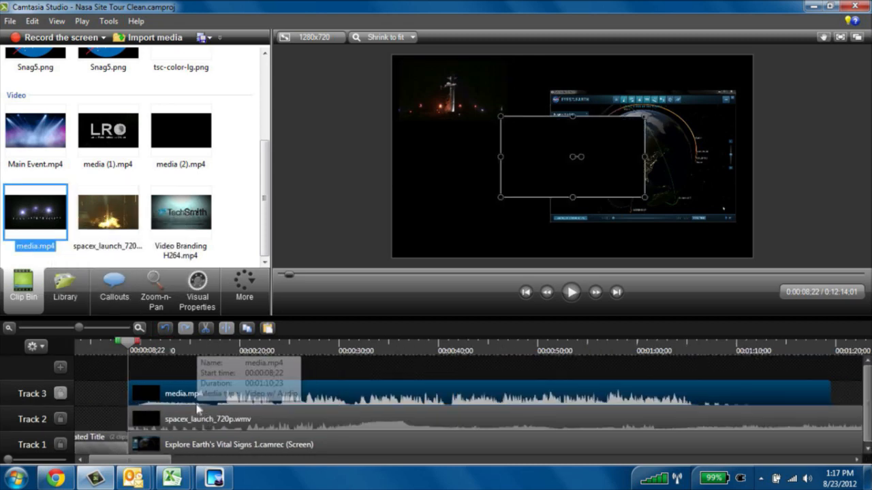
drag(129, 347, 226, 352)
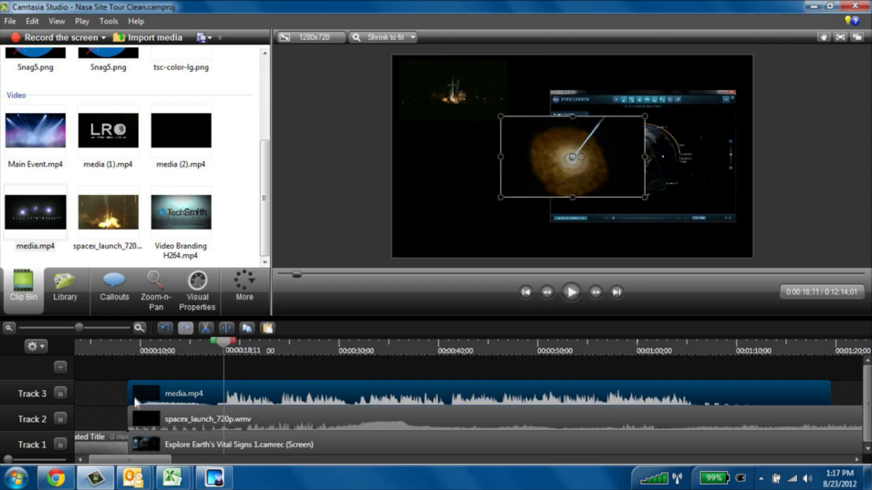
drag(129, 394, 184, 397)
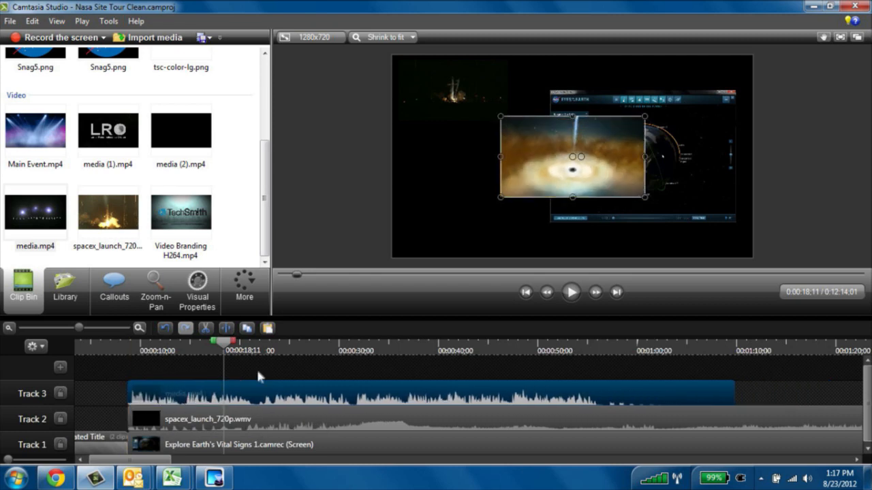
Shrink the media.mp4 clip and place it directly below the SpaceX launch clip on the canvas.
drag(643, 198, 487, 169)
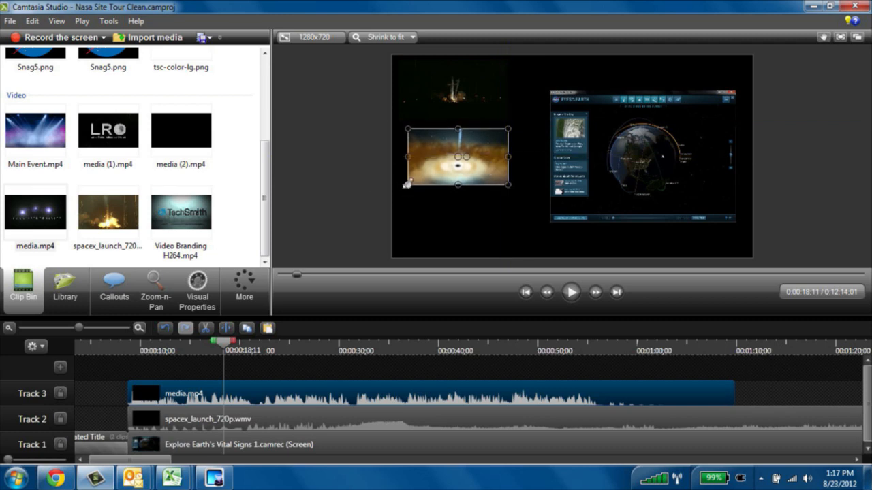
drag(406, 183, 429, 174)
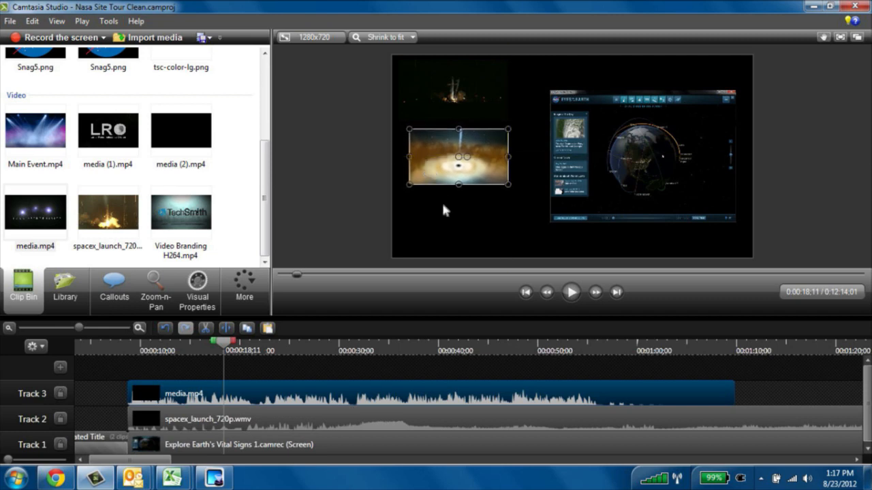
Add media (1).mp4 at 0:00:08;22, trim its start to 0:00:24;07 and slide it back to begin level with media.mp4.
drag(226, 351, 131, 362)
right_click(120, 128)
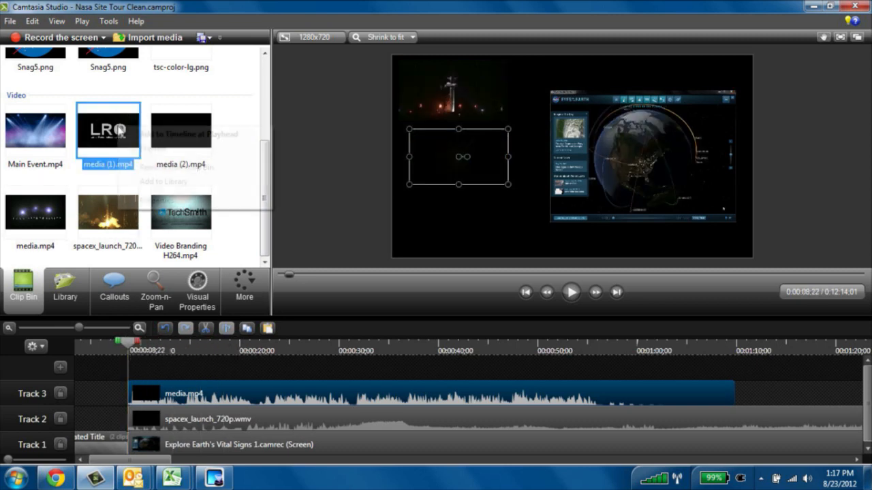
click(150, 140)
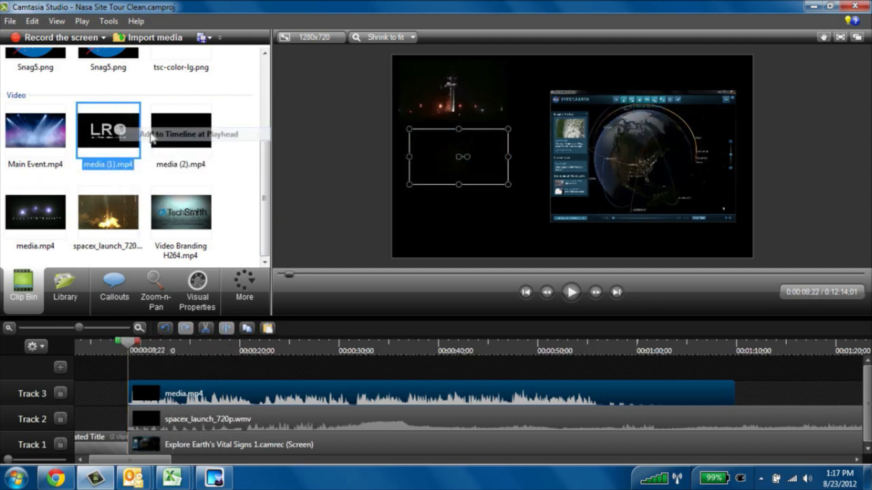
click(119, 350)
drag(120, 350, 260, 355)
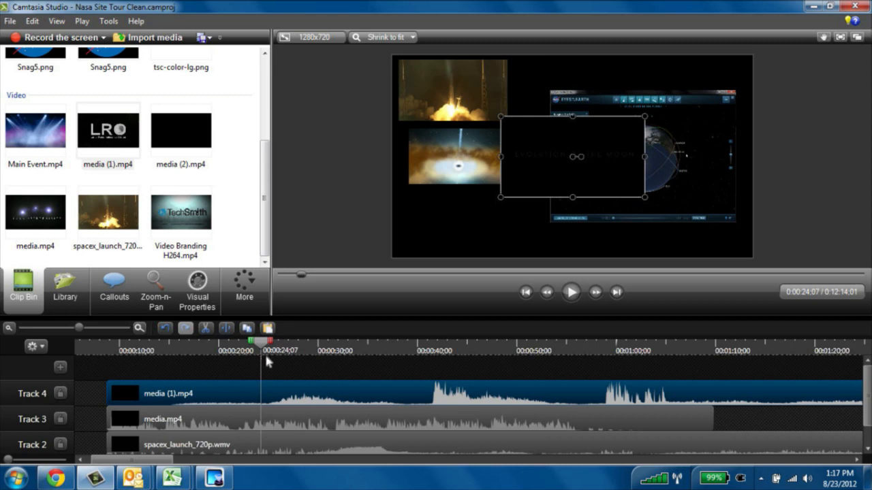
drag(107, 387, 260, 388)
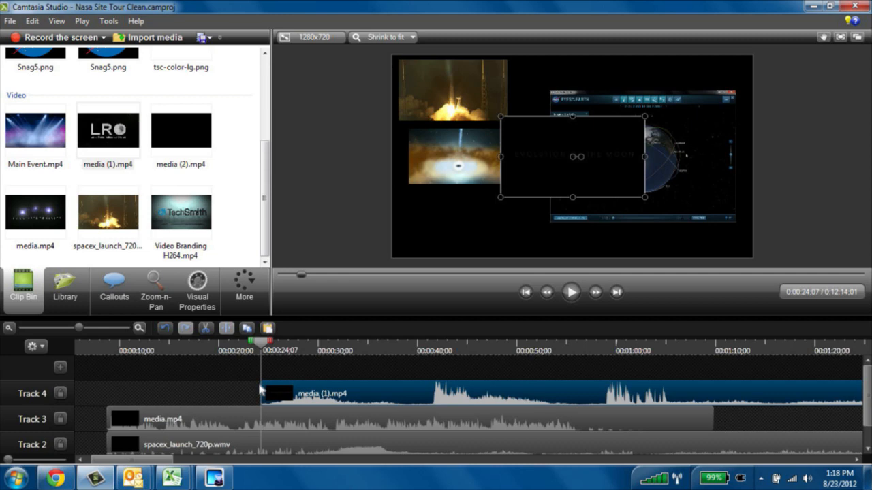
drag(387, 384, 235, 400)
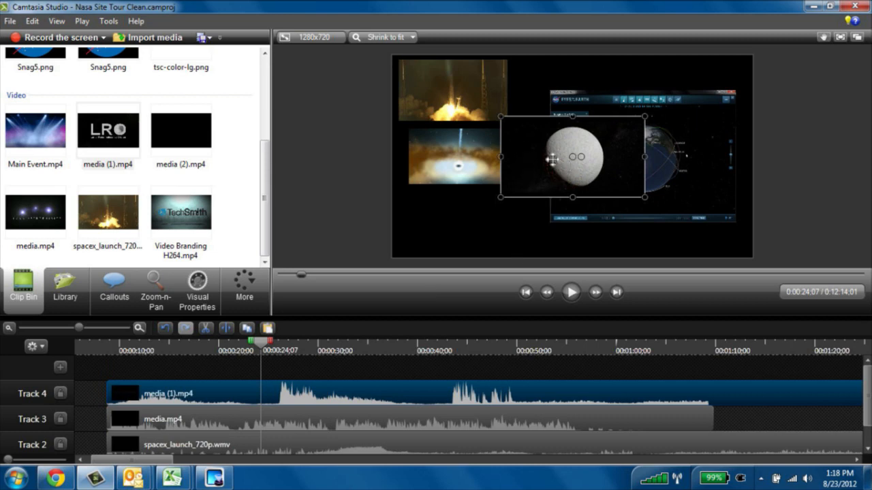
Shrink the media (1).mp4 clip to the launch clip's width and place it in the canvas's lower-left corner, aligned beneath the launch clip.
drag(263, 346, 237, 365)
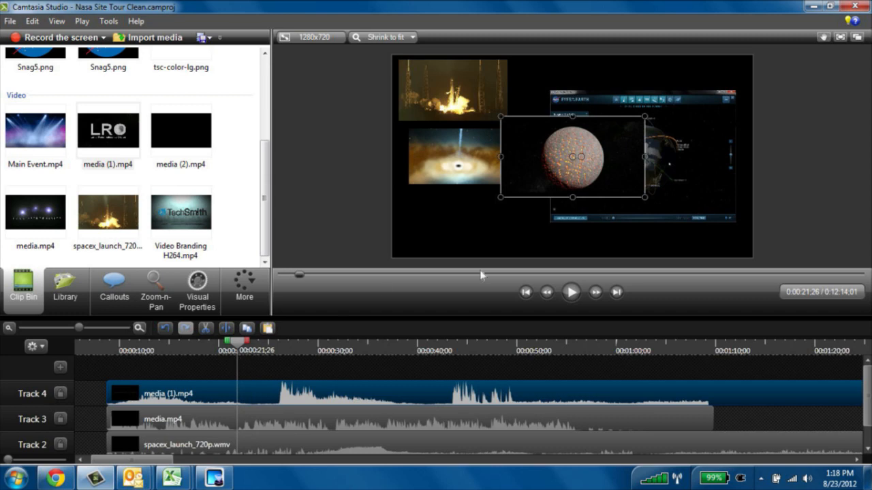
drag(500, 197, 421, 237)
drag(518, 191, 507, 196)
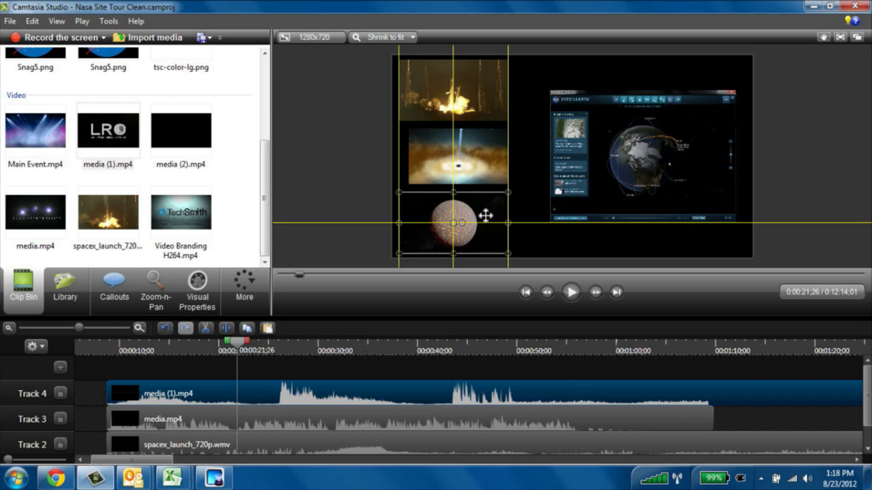
Enlarge the media.mp4 clip to match the other two small videos' width and align it vertically centred between them.
click(443, 154)
drag(410, 185, 438, 176)
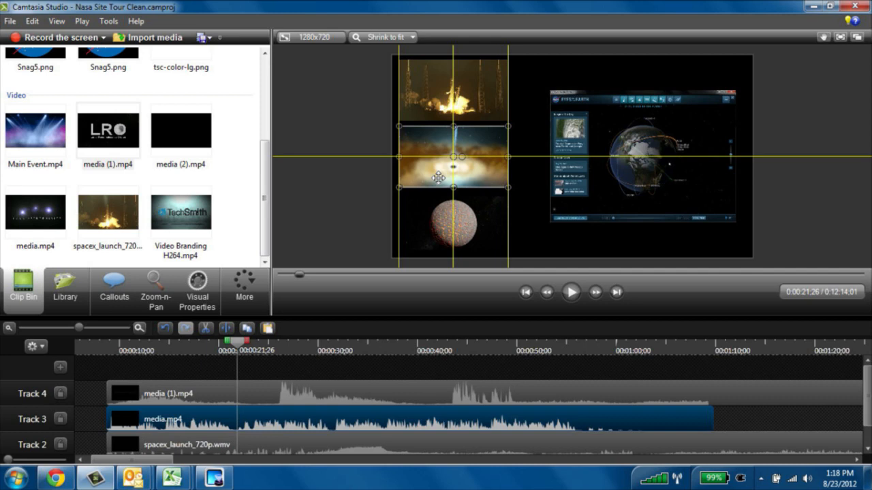
drag(438, 177, 438, 176)
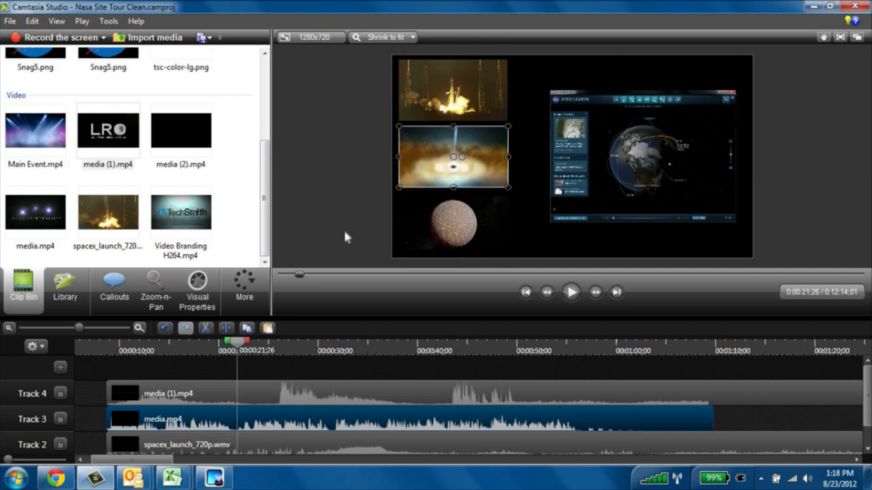
Play back the timeline from 0:00:07;14 to review the three small videos beside the screen recording.
drag(240, 348, 95, 347)
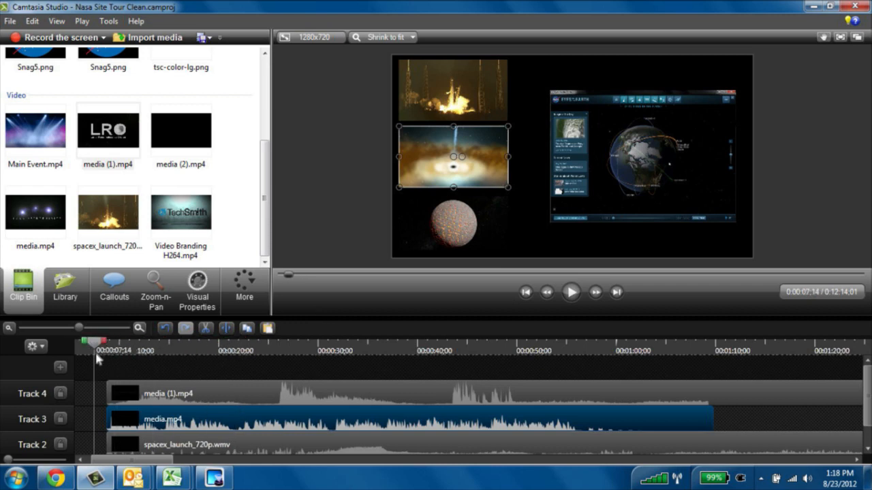
click(572, 292)
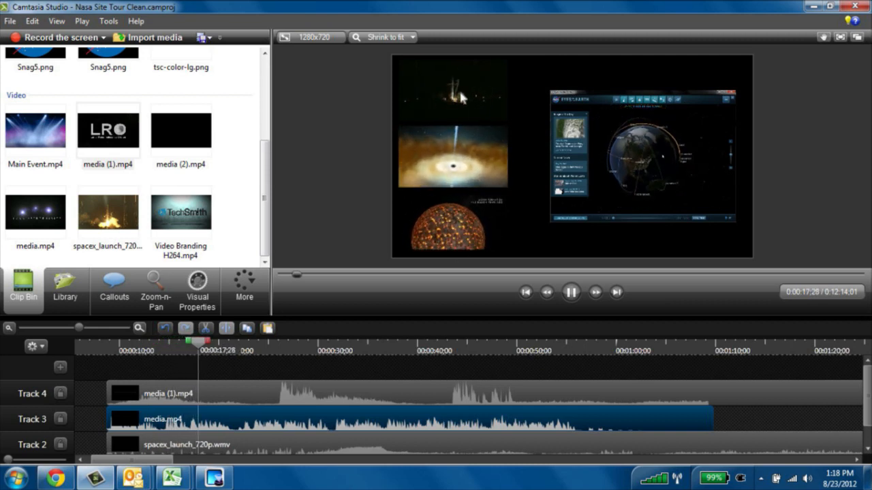
click(571, 293)
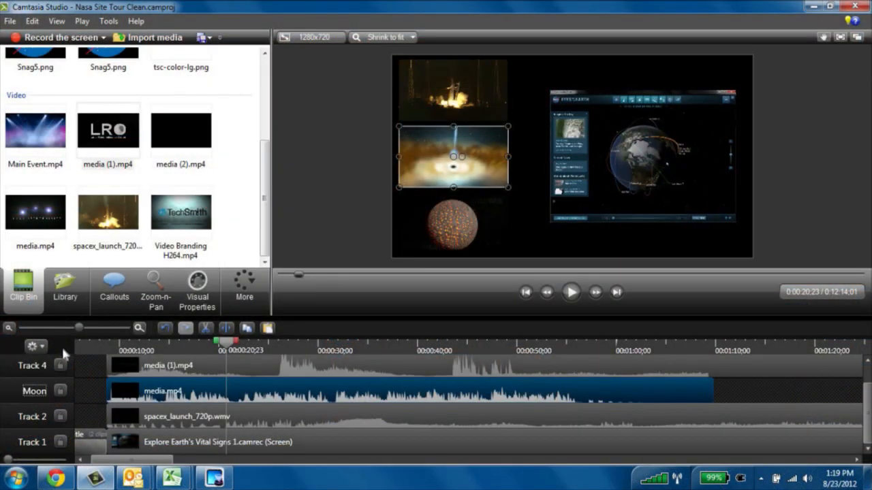
right_click(43, 365)
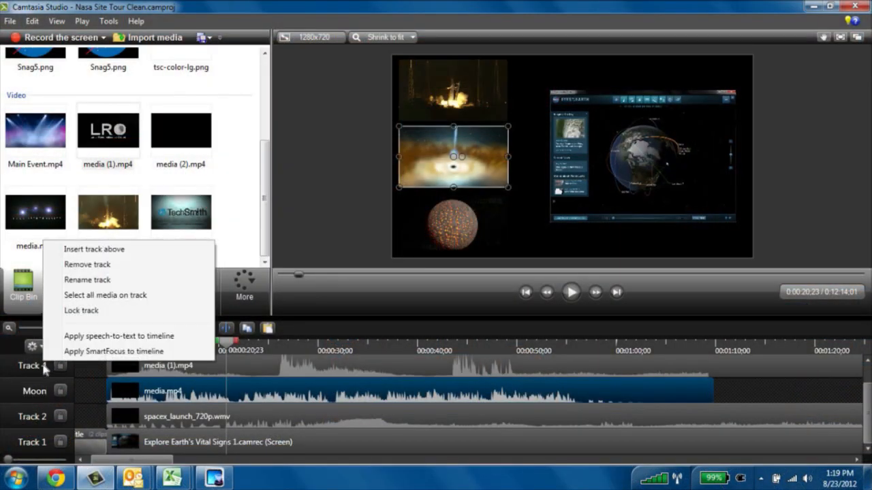
click(98, 280)
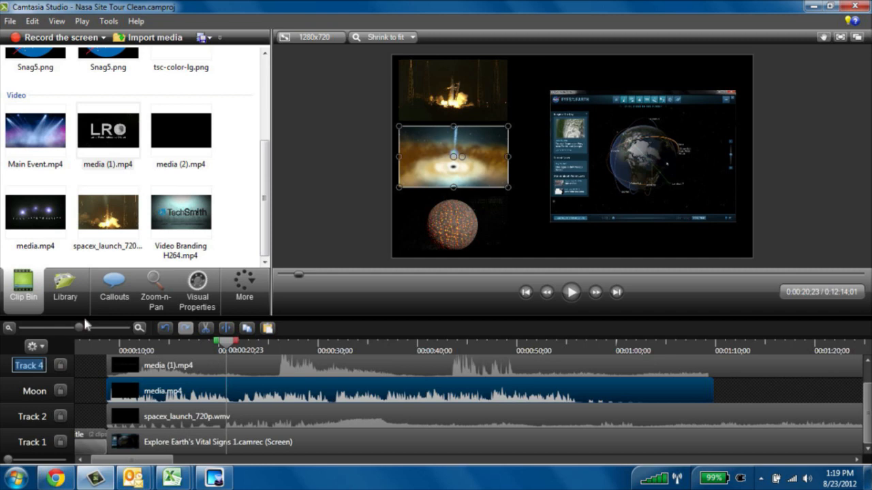
text(Music)
key(BackSpace)
key(BackSpace)
key(BackSpace)
key(BackSpace)
key(BackSpace)
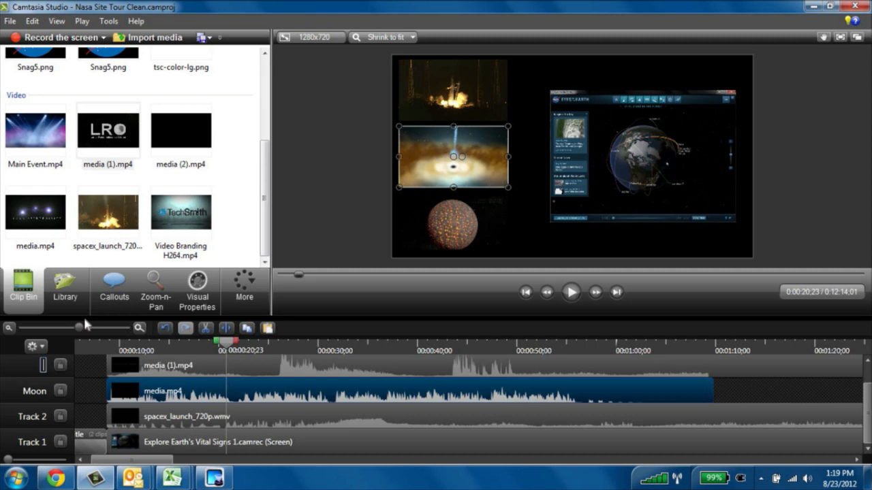
text(Images)
key(BackSpace)
key(BackSpace)
key(BackSpace)
key(Escape)
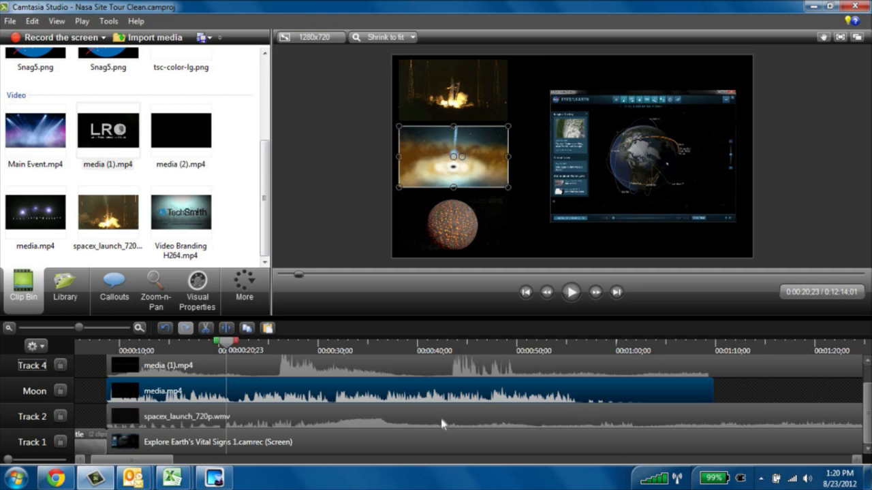
Trim the end of the SpaceX launch clip level with the two media clips above and set the playhead to 0:01:09;26.
drag(79, 330, 63, 329)
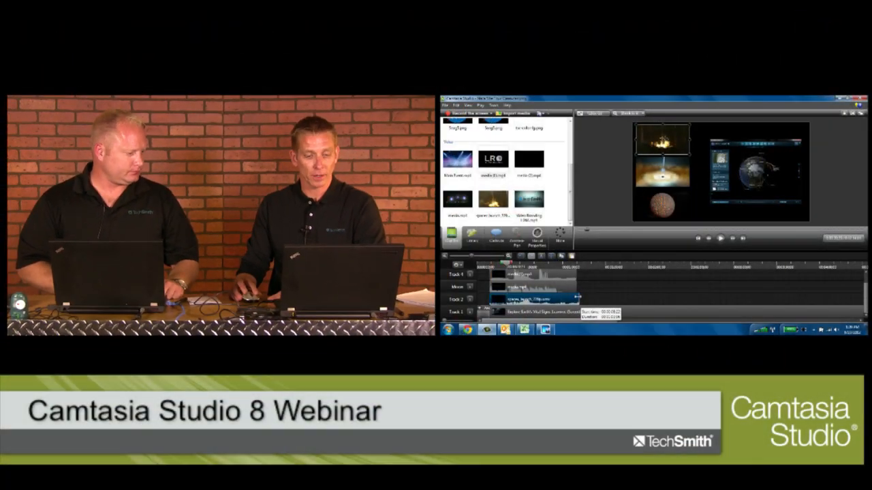
drag(578, 297, 575, 296)
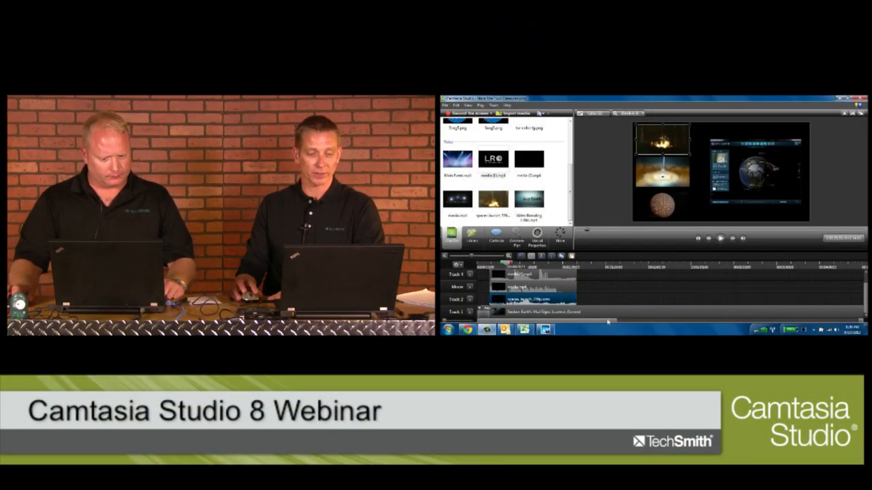
click(577, 264)
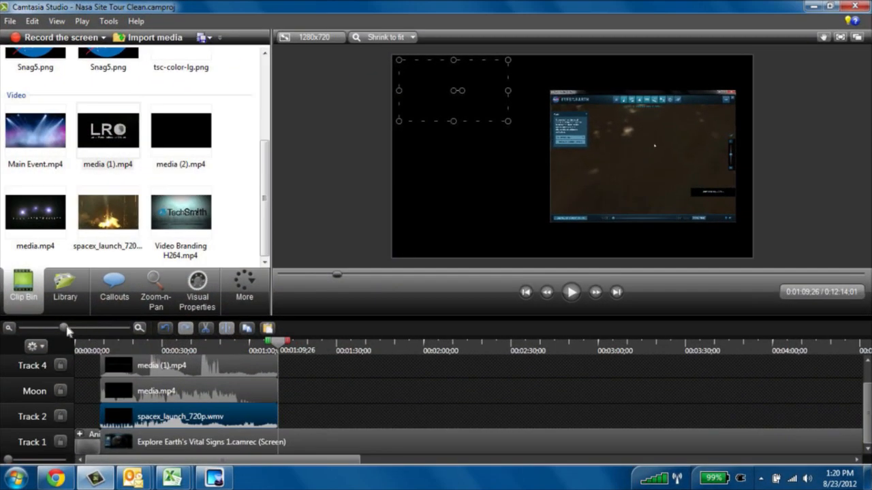
Split the screen recording on Track 1 at 0:01:09;26 and delete the part after the split.
drag(281, 289, 269, 290)
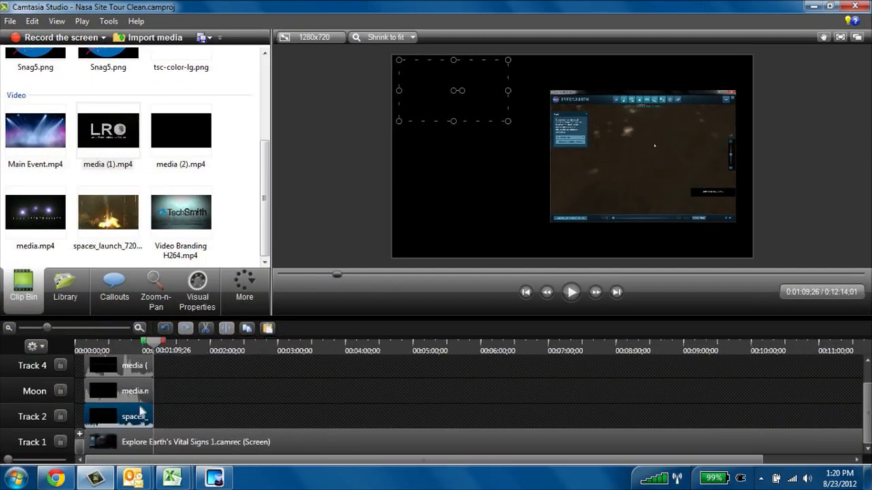
click(182, 444)
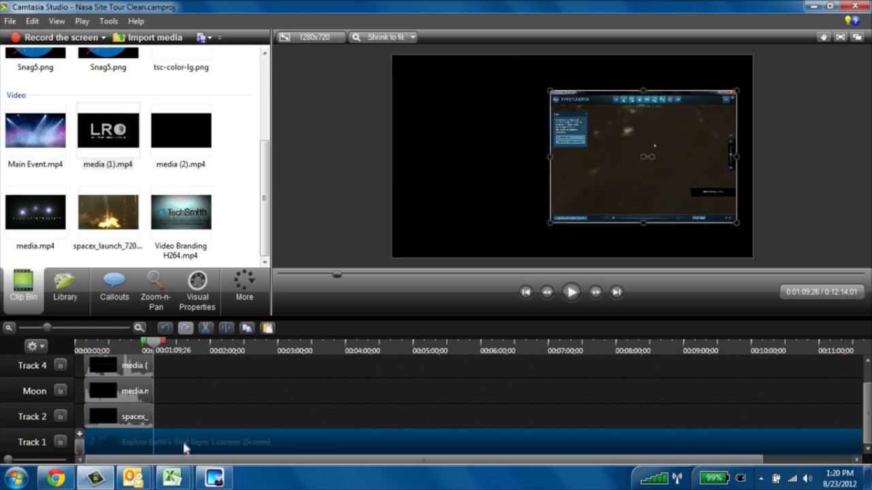
click(225, 329)
key(Delete)
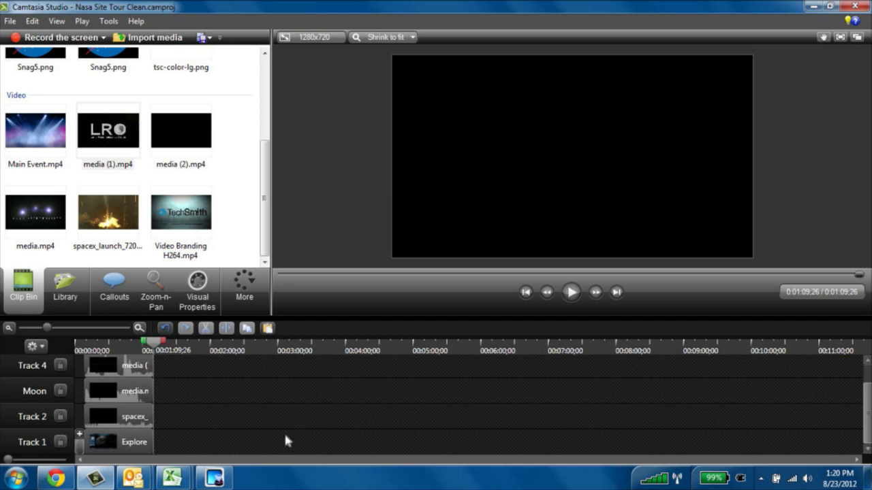
Group the screen recording with the three small video clips and nudge the group slightly to the right on the canvas.
drag(47, 328, 61, 329)
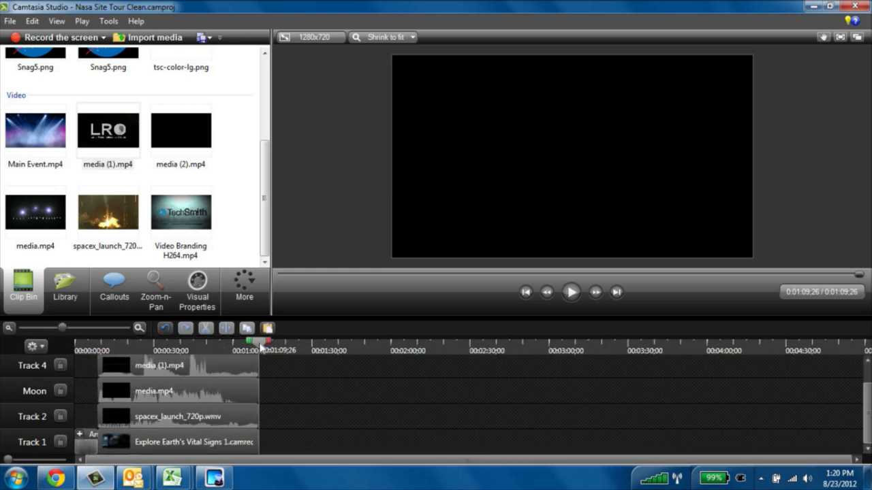
drag(259, 345, 178, 346)
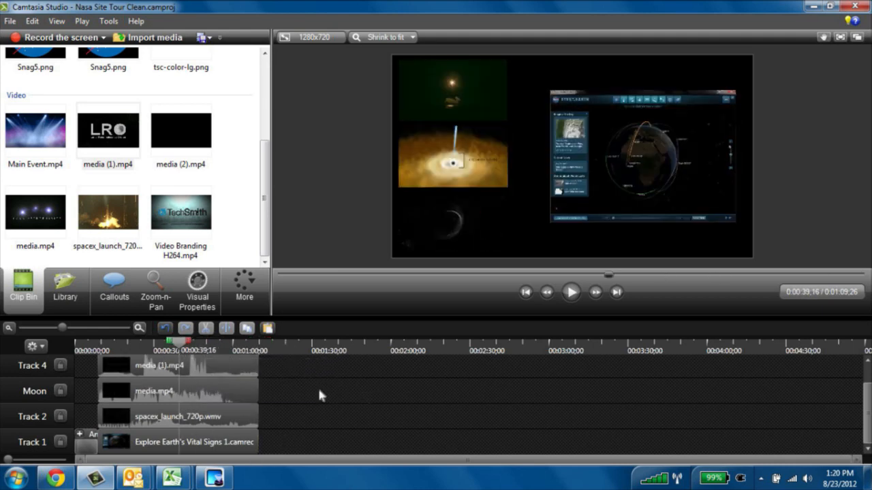
click(228, 392)
drag(286, 446, 151, 382)
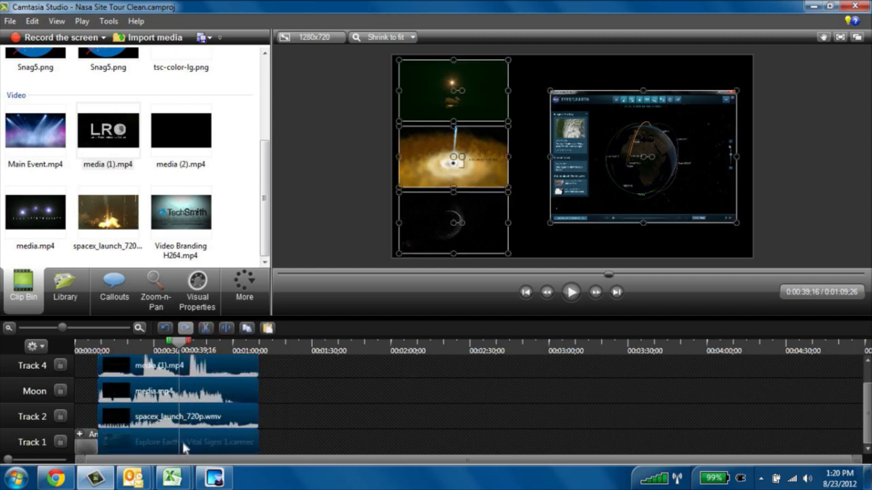
right_click(215, 368)
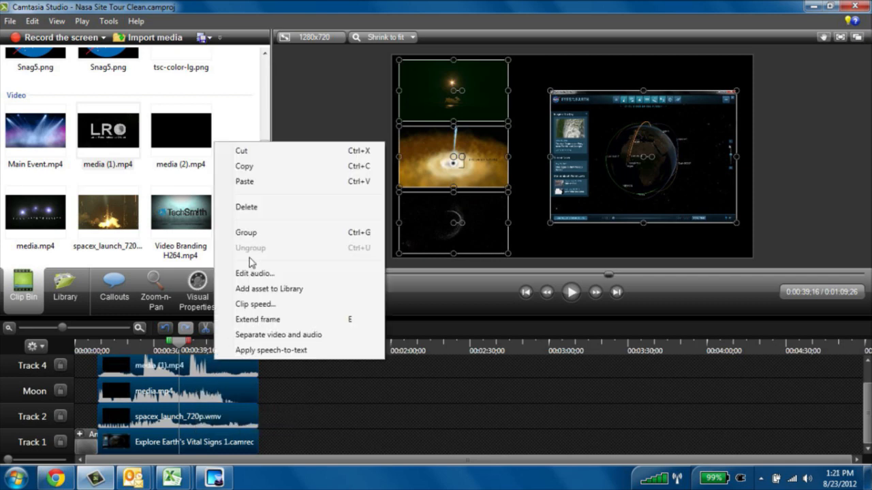
click(247, 232)
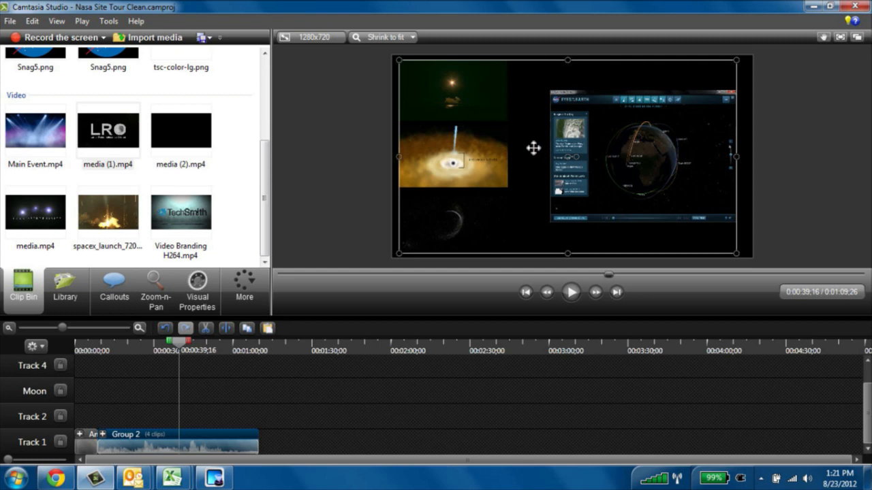
mouse_move(534, 148)
mouse_down()
mouse_move(639, 132)
mouse_move(445, 146)
mouse_move(552, 174)
mouse_move(538, 149)
mouse_up()
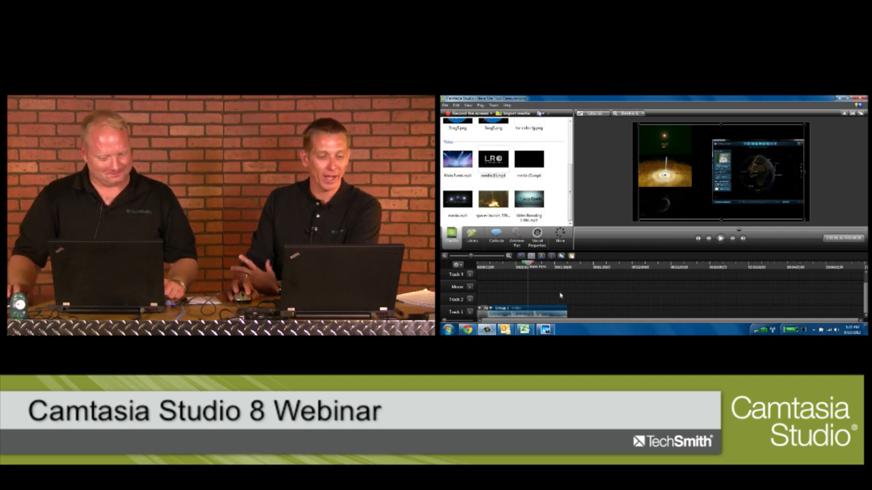
Move the four-clip group from Track 1 up to Track 2 and set the playhead to 0:00:05;25 within the title.
drag(542, 308, 542, 298)
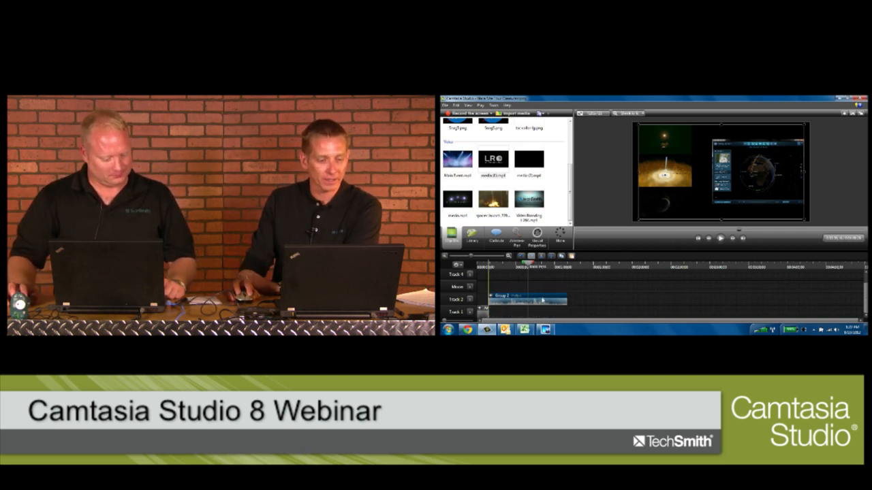
click(613, 208)
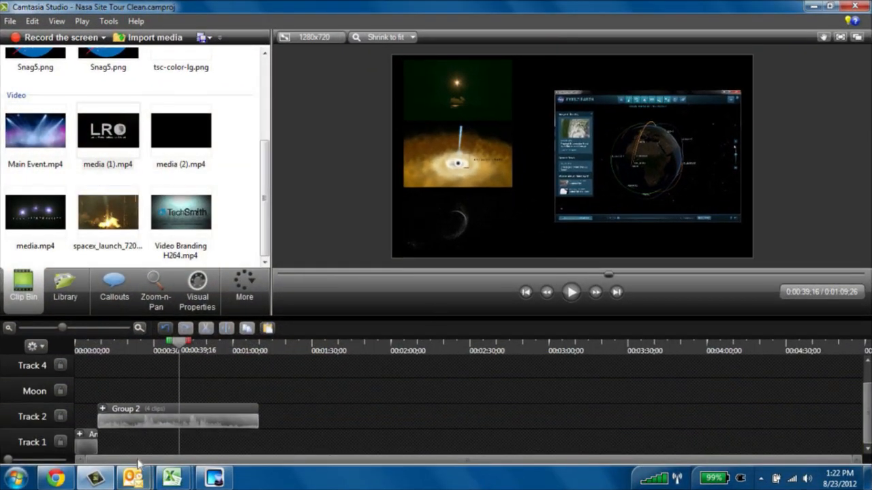
drag(170, 367, 87, 383)
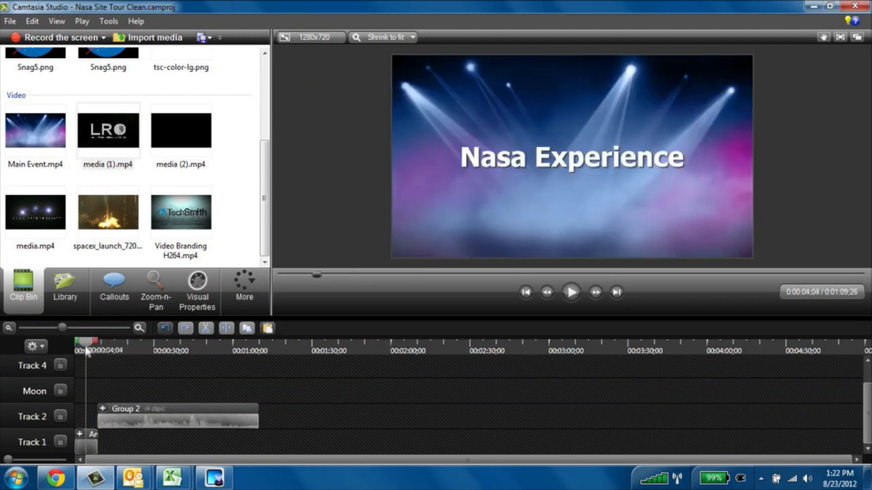
drag(88, 351, 92, 351)
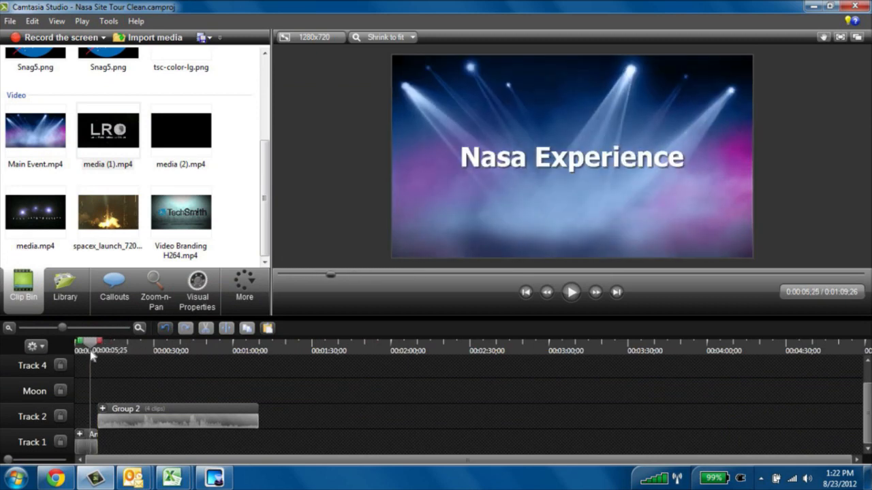
Add the Main Event BG Animation from the library to Track 1 and butt it against the end of the animated title.
click(73, 298)
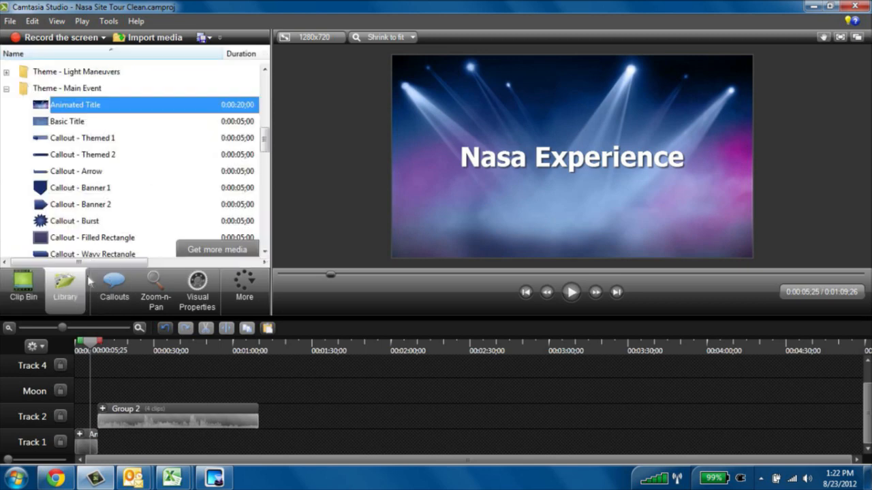
drag(265, 139, 264, 160)
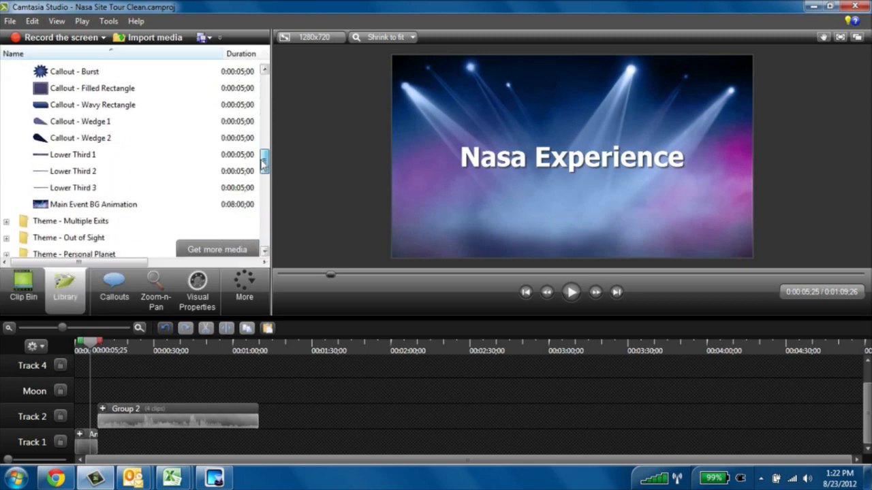
click(41, 207)
click(129, 447)
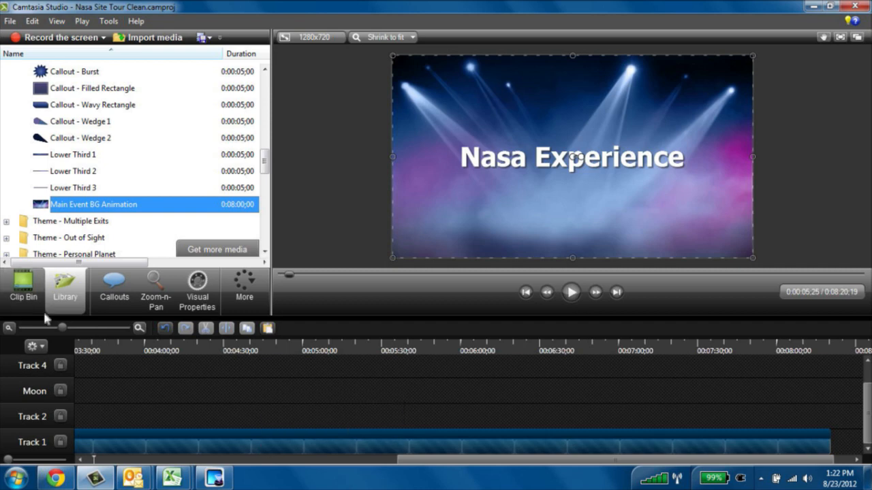
drag(63, 329, 39, 328)
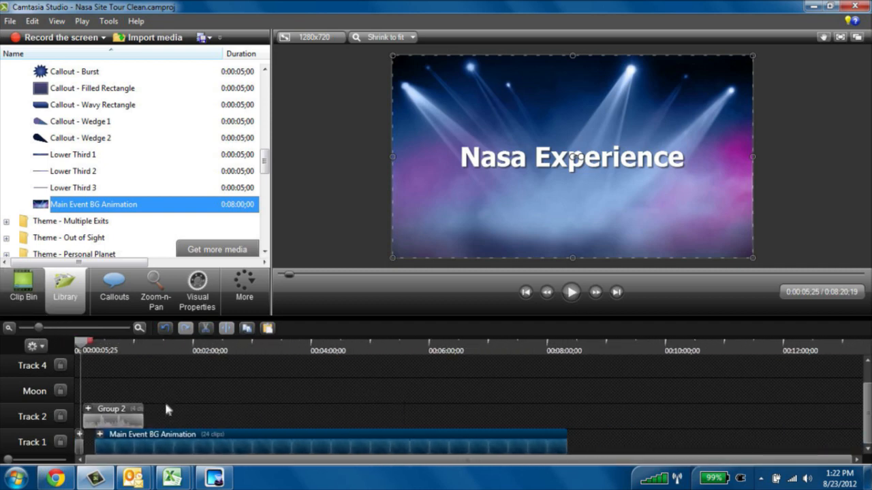
drag(194, 435, 160, 435)
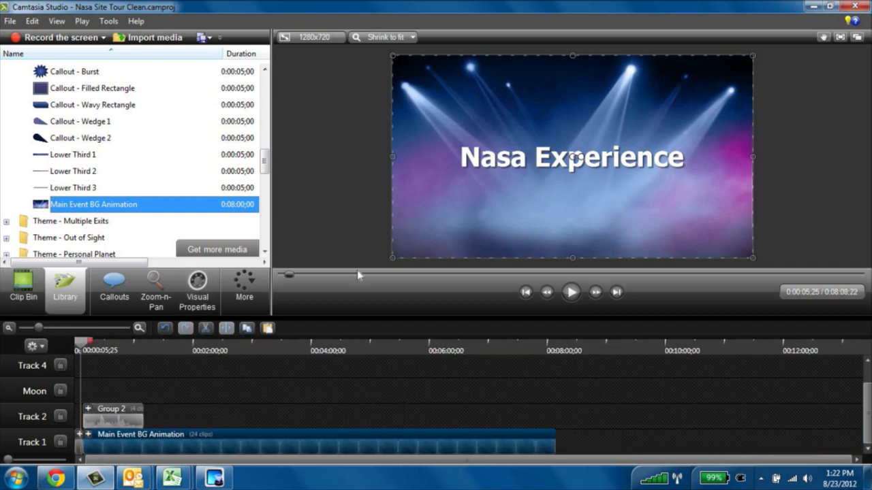
Preview the grouped videos over the animated background, playing back from 0:00:08;22.
drag(82, 342, 96, 343)
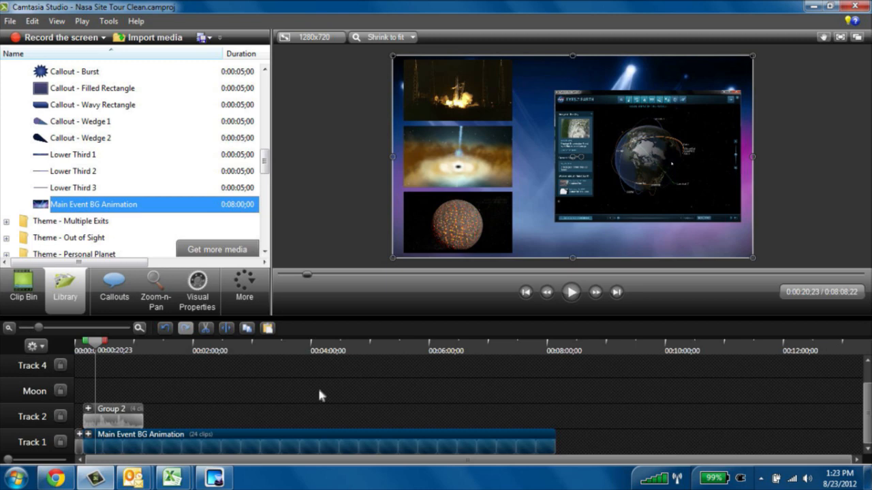
drag(95, 349, 82, 348)
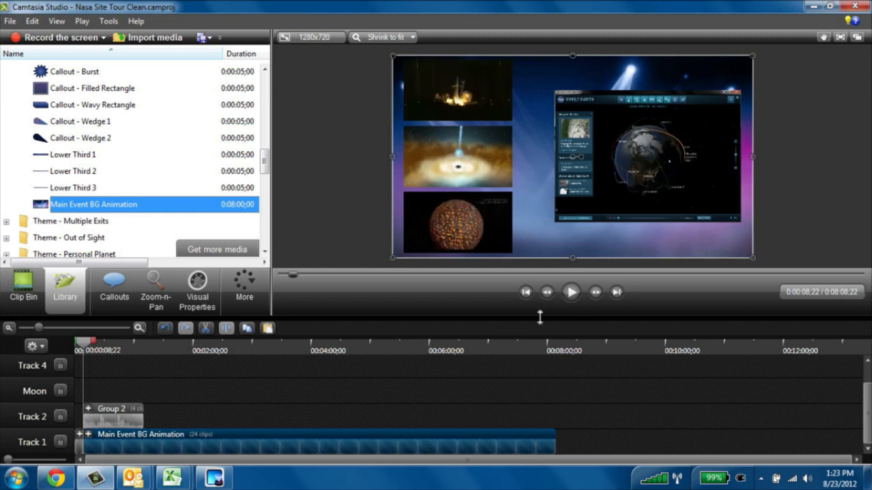
click(571, 292)
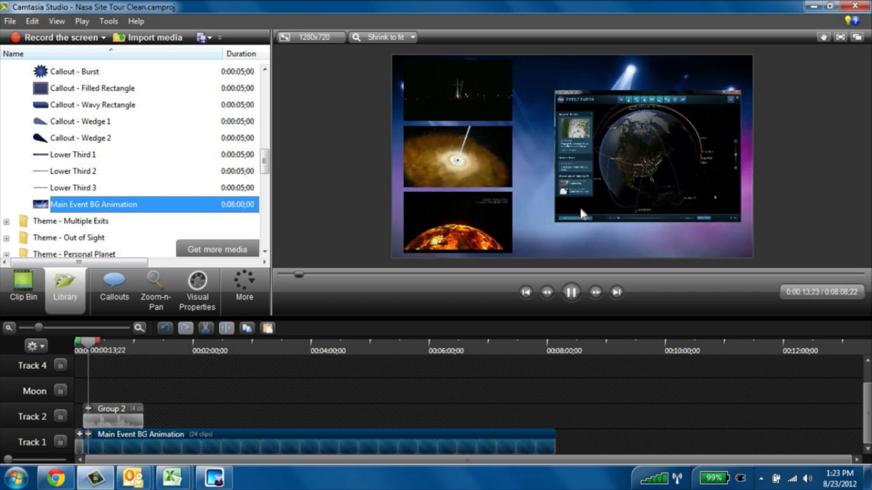
click(570, 292)
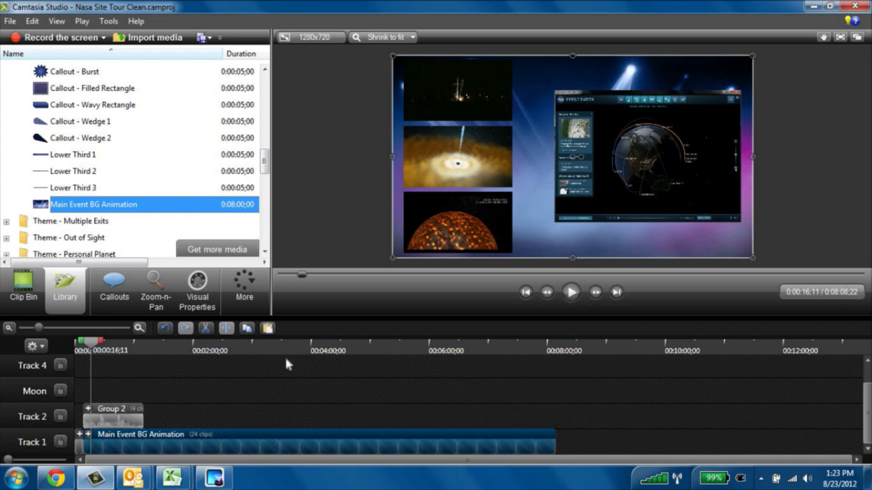
Enable a drop shadow on the three small videos and the screen recording inside the group on Track 2.
click(197, 298)
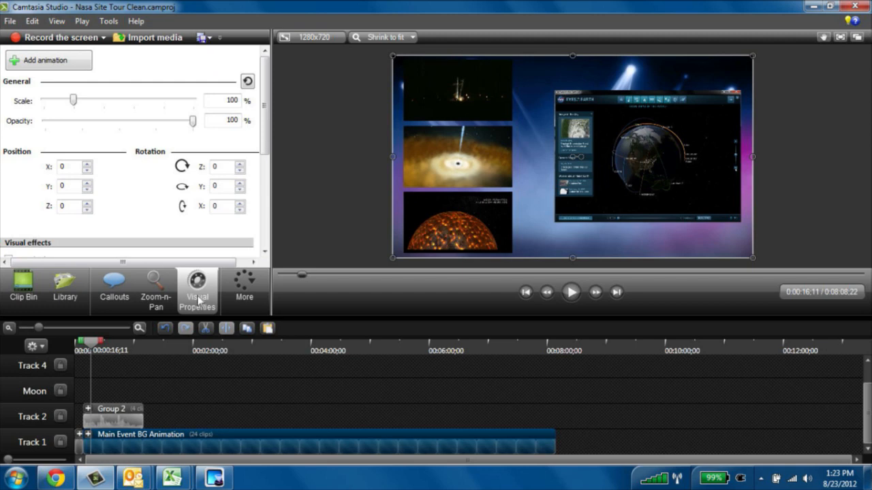
click(121, 410)
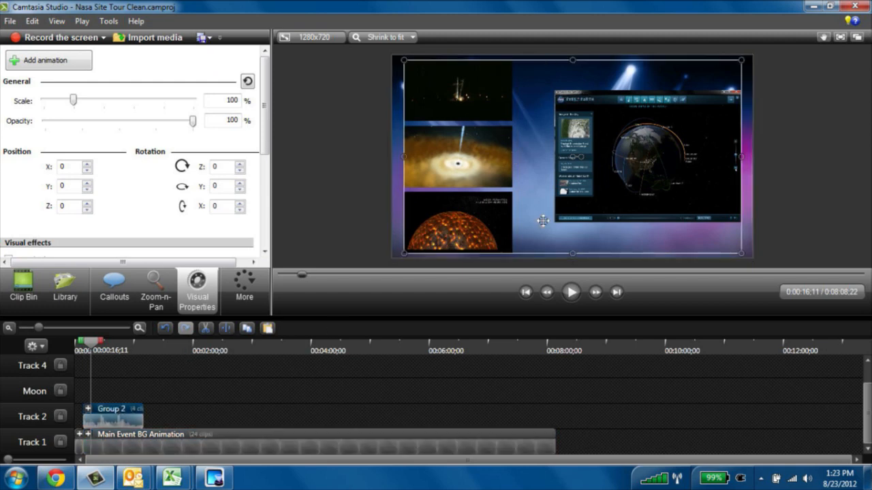
drag(270, 106, 271, 143)
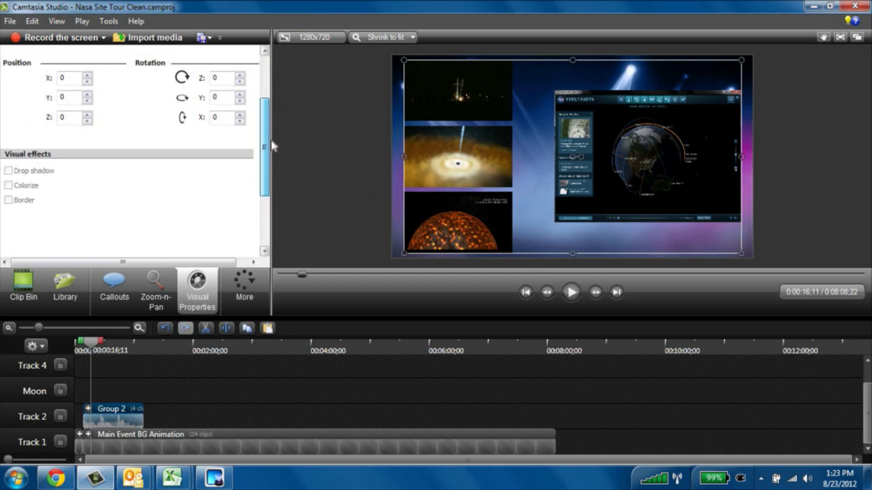
double_click(461, 99)
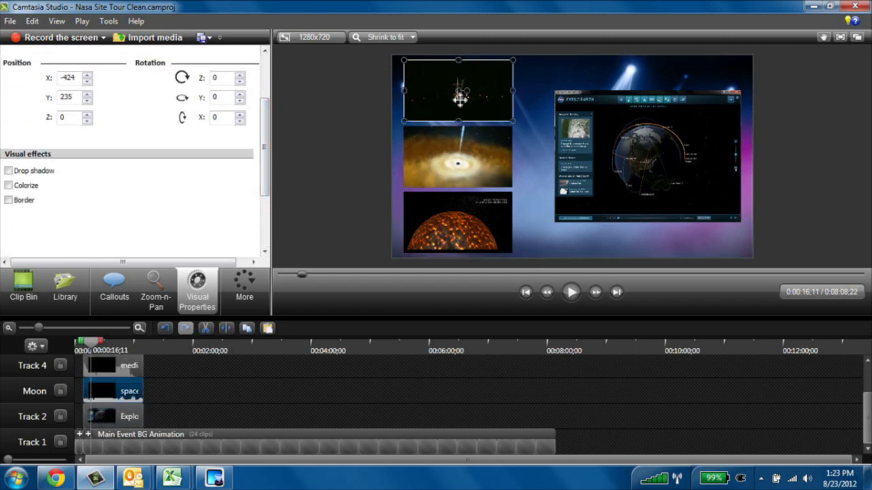
ctrl+click(470, 155)
ctrl+click(467, 224)
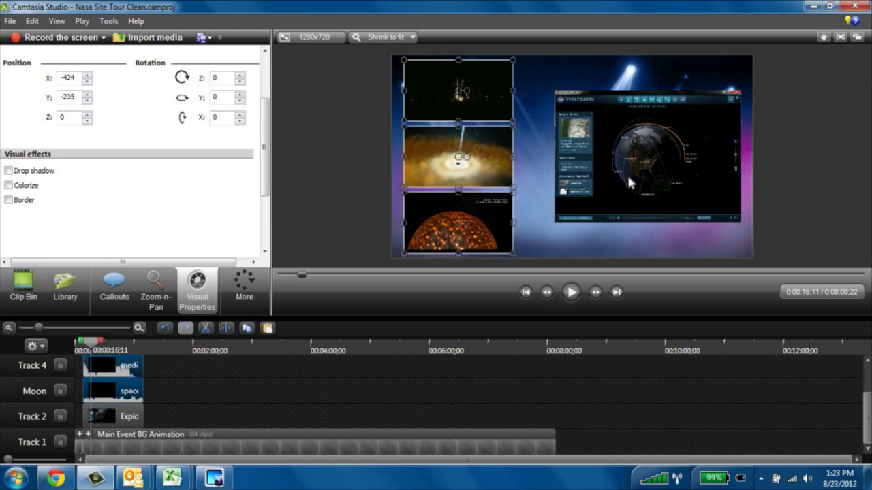
ctrl+click(627, 173)
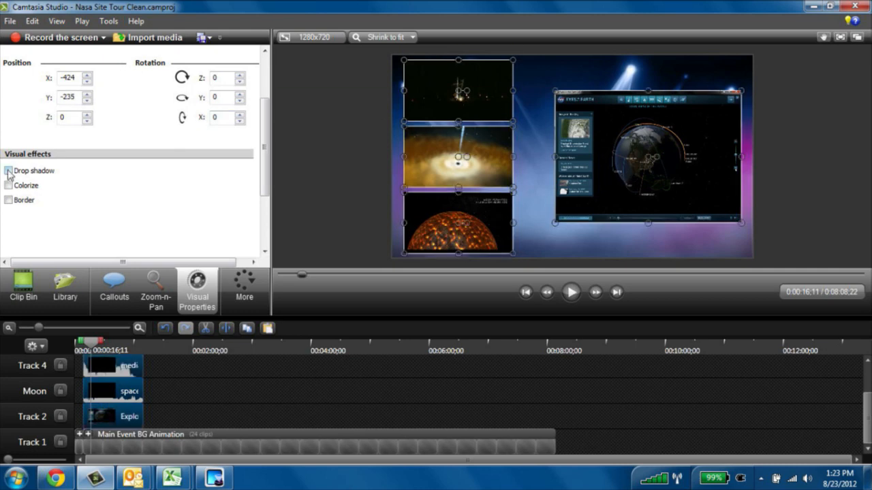
click(8, 170)
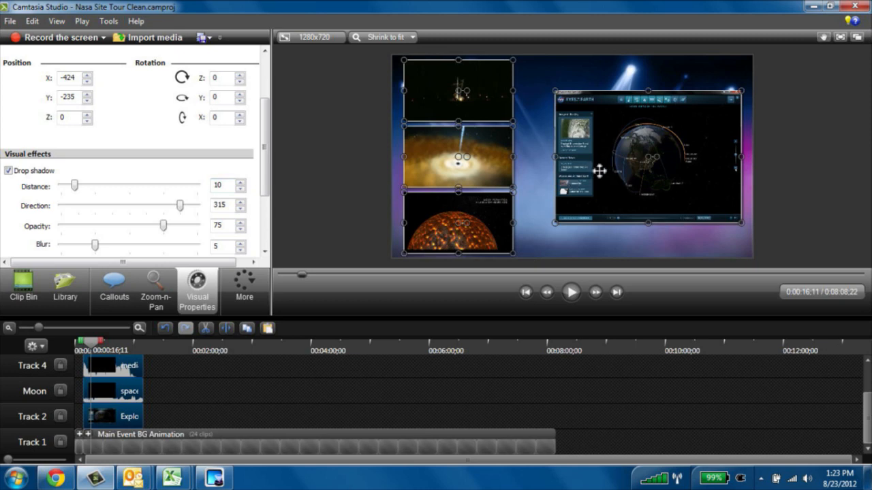
Set the four clips' drop shadow to distance 47, direction 336, opacity 65 and blur 15.
drag(74, 186, 126, 188)
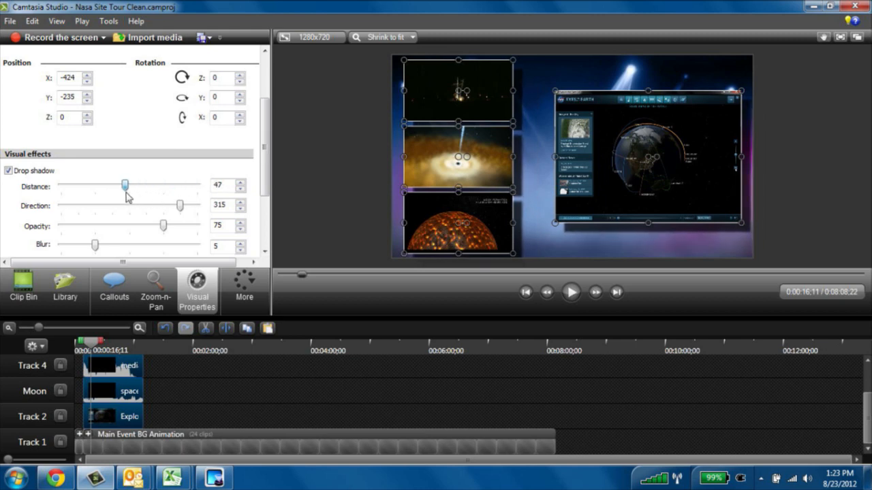
mouse_move(180, 205)
mouse_down()
mouse_move(126, 204)
mouse_move(197, 204)
mouse_move(190, 208)
mouse_up()
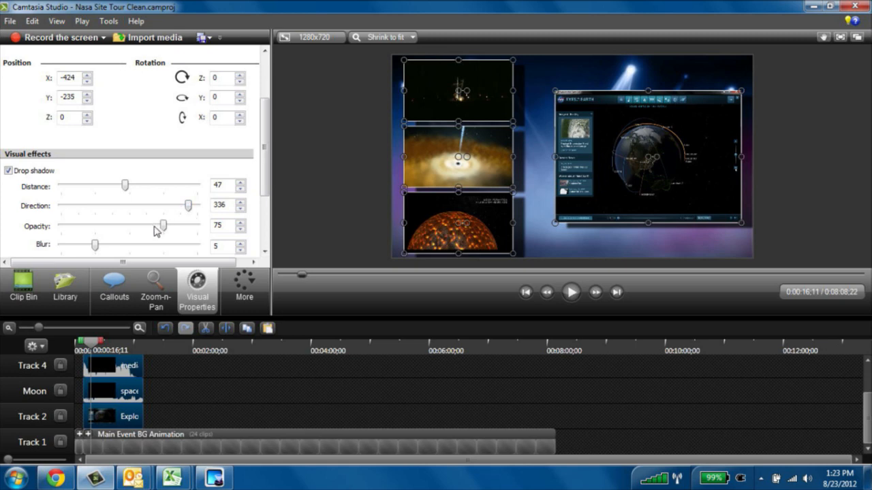
mouse_move(163, 226)
mouse_down()
mouse_move(171, 228)
mouse_move(147, 227)
mouse_move(171, 231)
mouse_move(149, 229)
mouse_up()
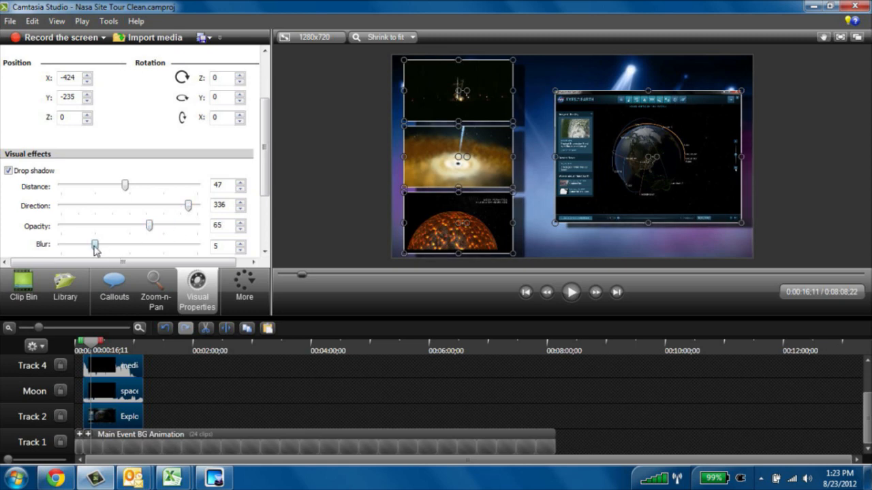
drag(94, 245, 161, 246)
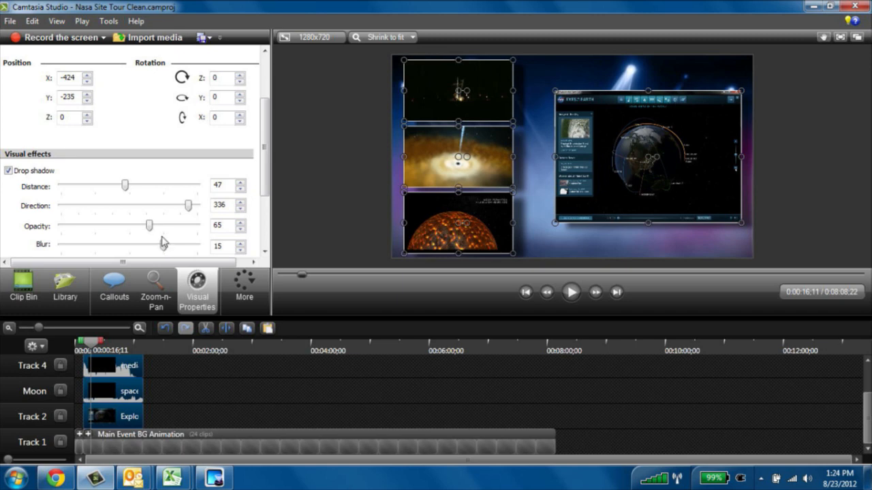
Give the four selected clips a blue border with thickness 3 and group them again on Track 2.
drag(265, 149, 265, 198)
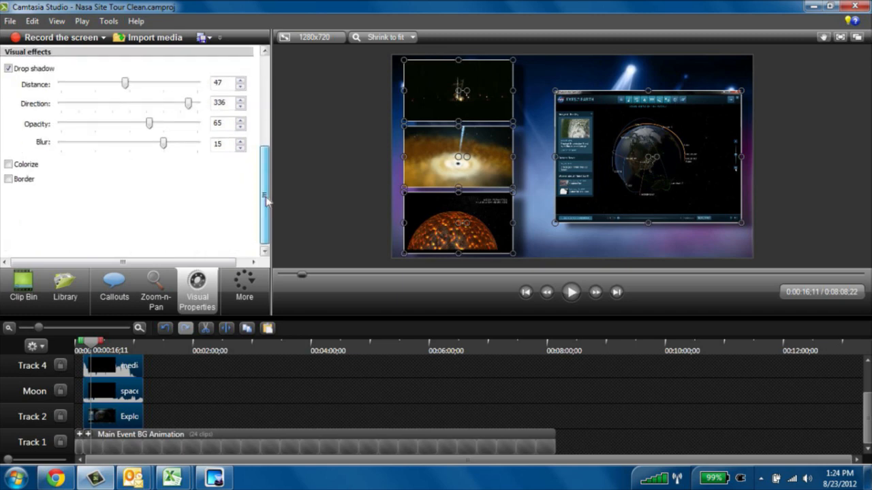
click(9, 180)
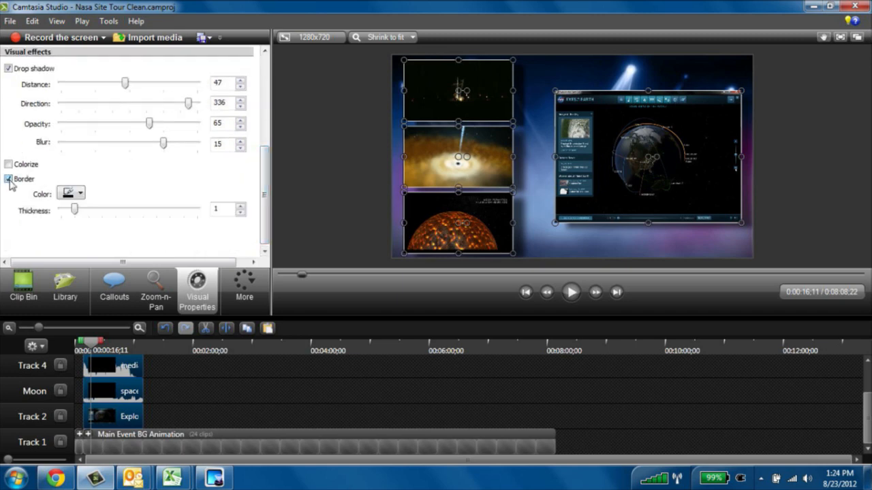
click(79, 194)
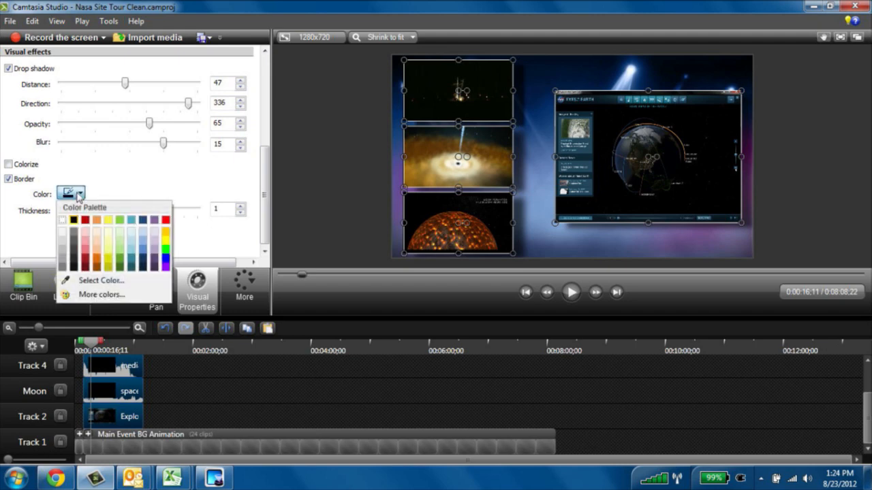
click(166, 222)
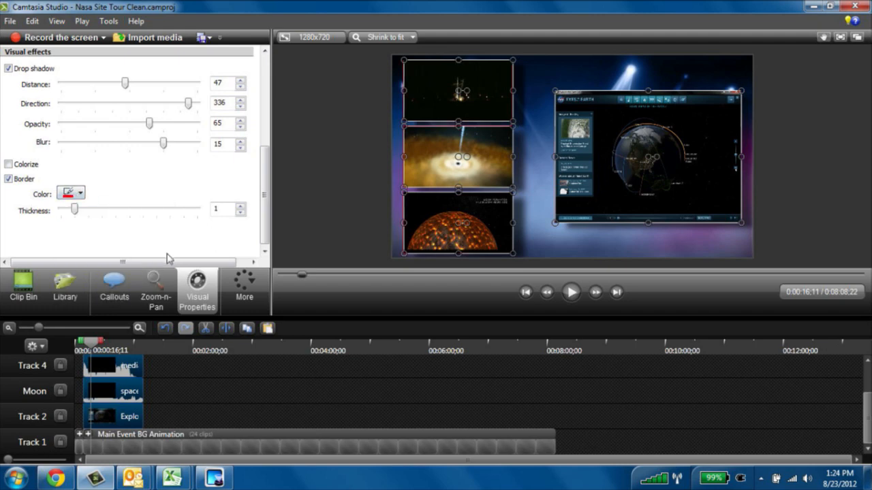
drag(74, 210, 86, 211)
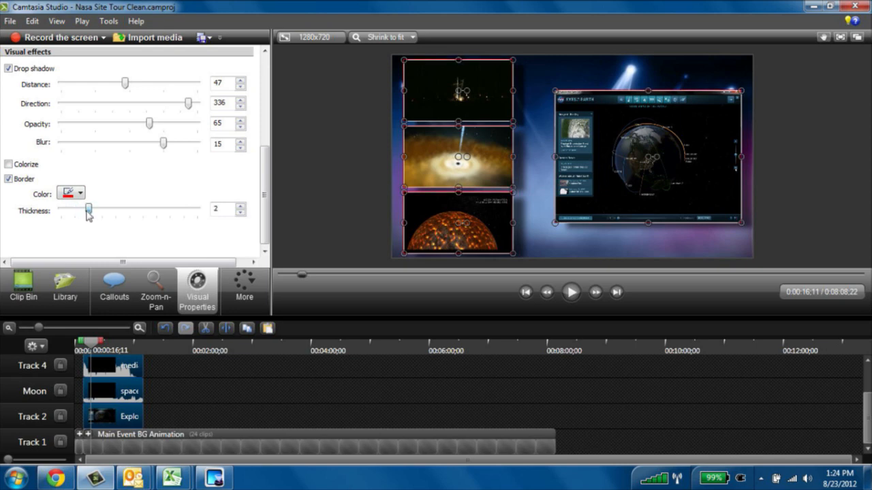
click(79, 194)
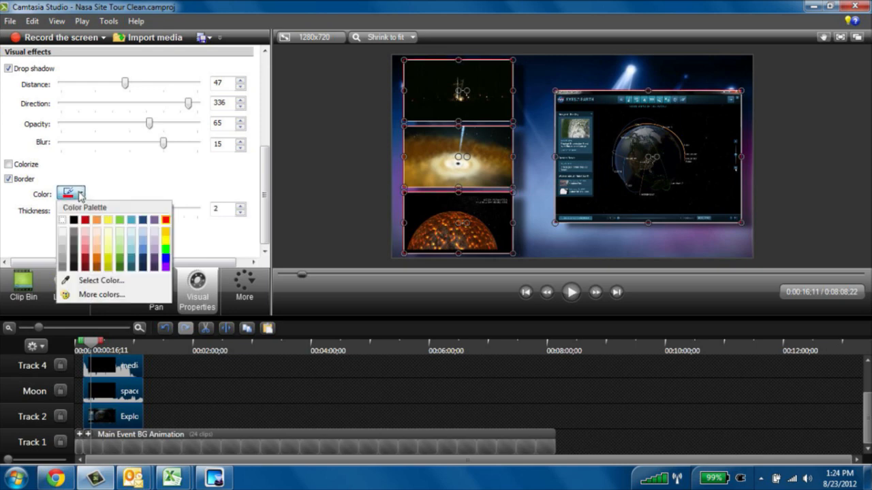
click(165, 259)
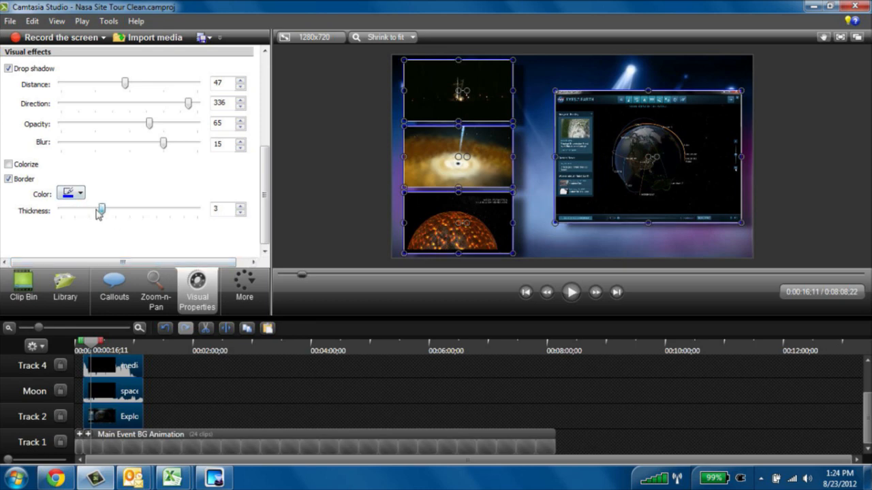
key(ctrl+g)
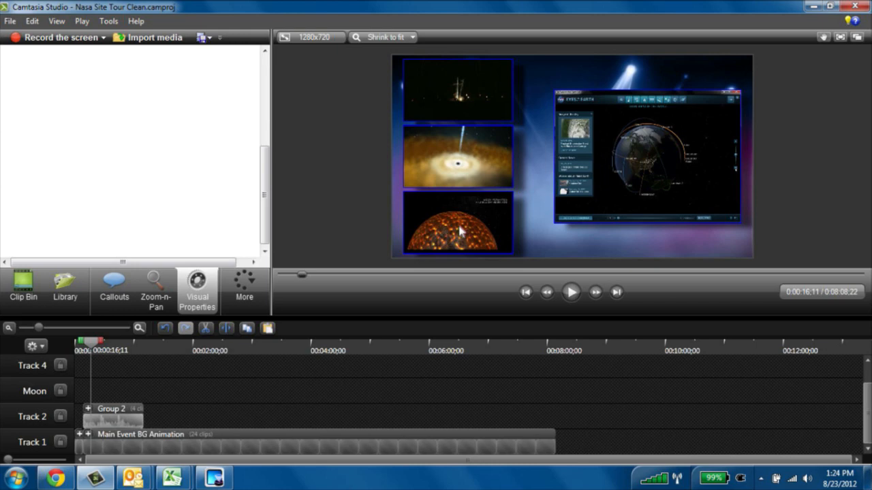
Enlarge the screen recording inside the group to 75% scale and position it at X 222, Y 0.
click(627, 178)
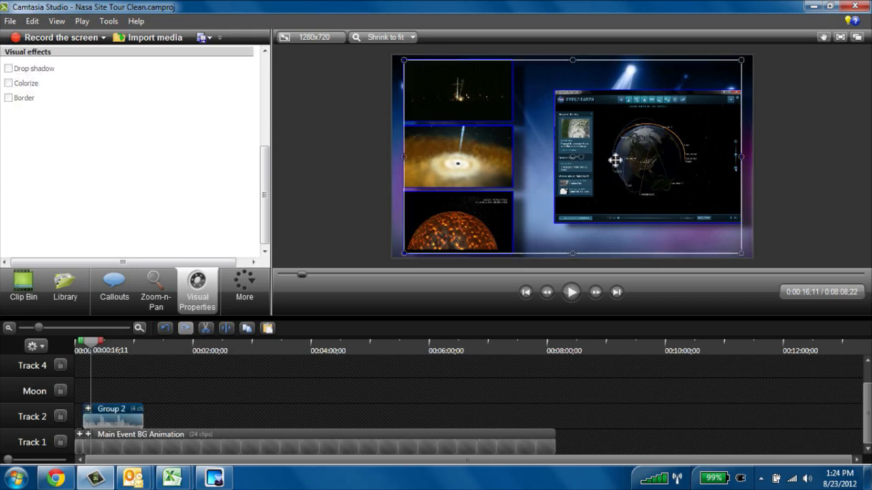
double_click(623, 170)
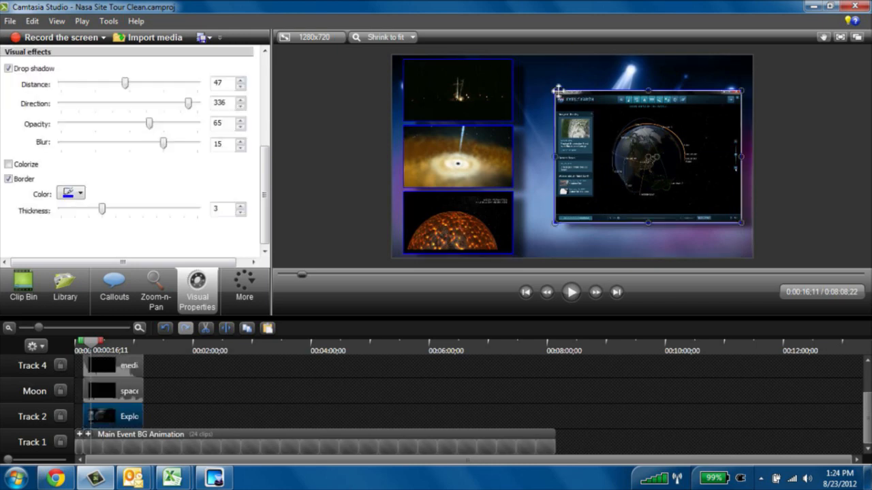
drag(554, 90, 533, 74)
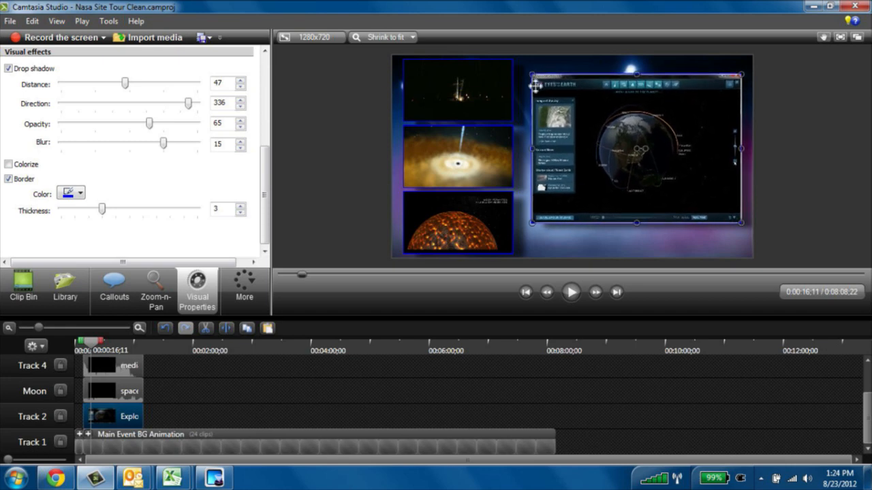
drag(568, 115, 572, 122)
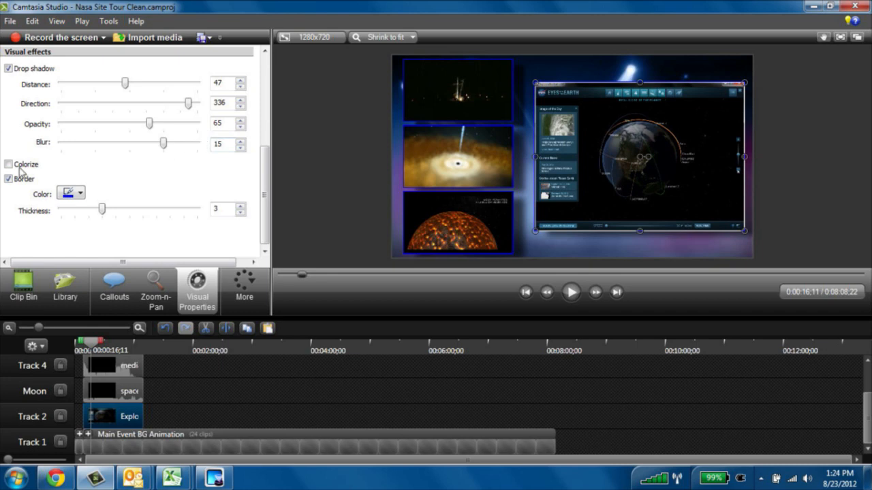
Tilt the screen recording to a Y rotation of -35 and shift it slightly toward the small videos.
drag(265, 181, 265, 91)
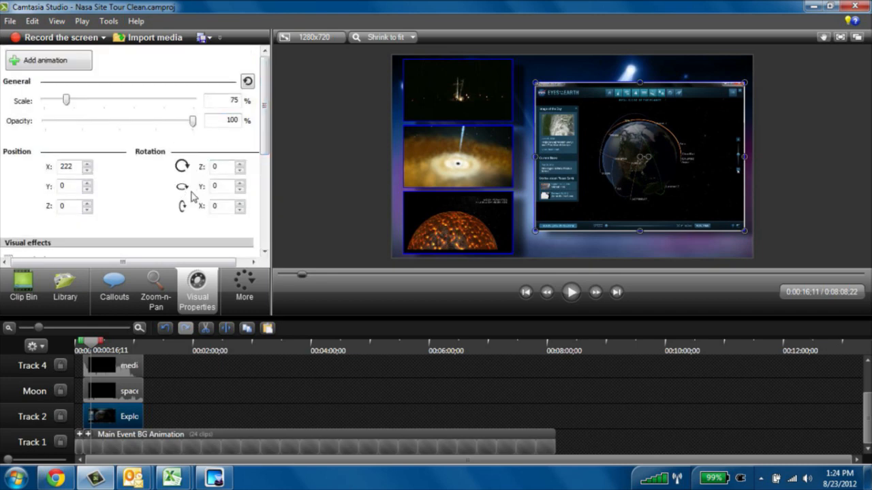
click(239, 183)
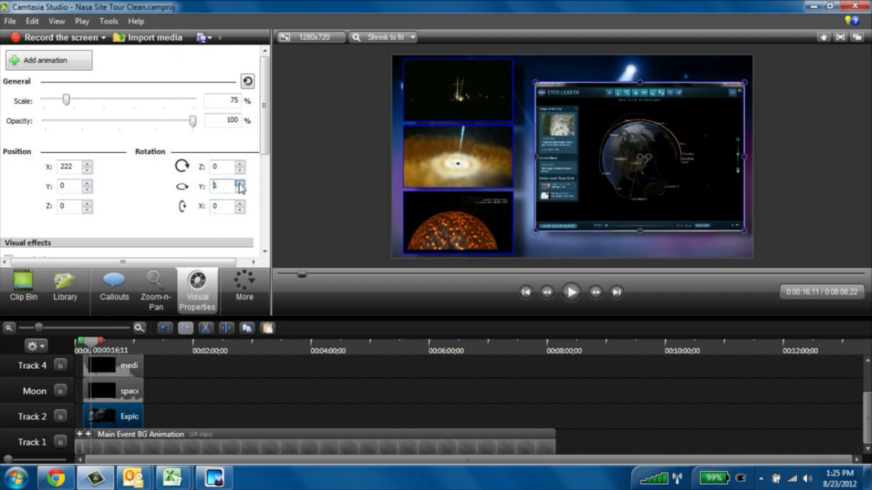
drag(239, 185, 239, 185)
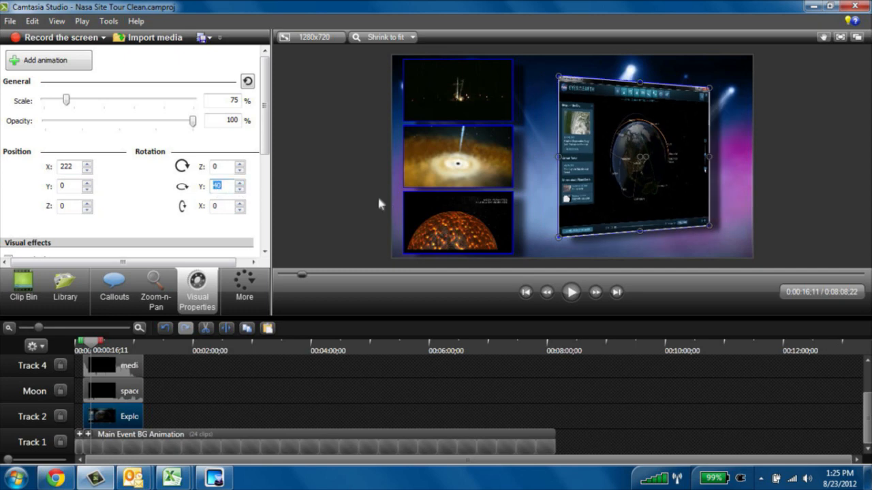
drag(238, 191, 238, 192)
click(239, 192)
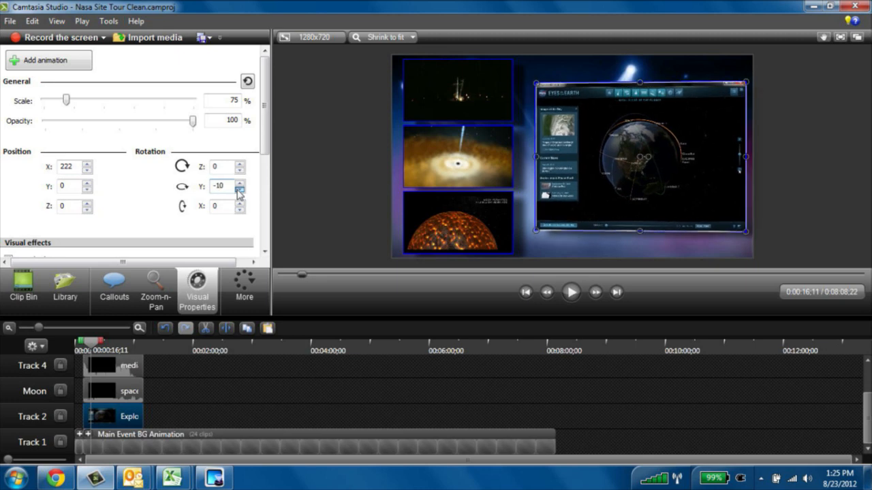
click(239, 191)
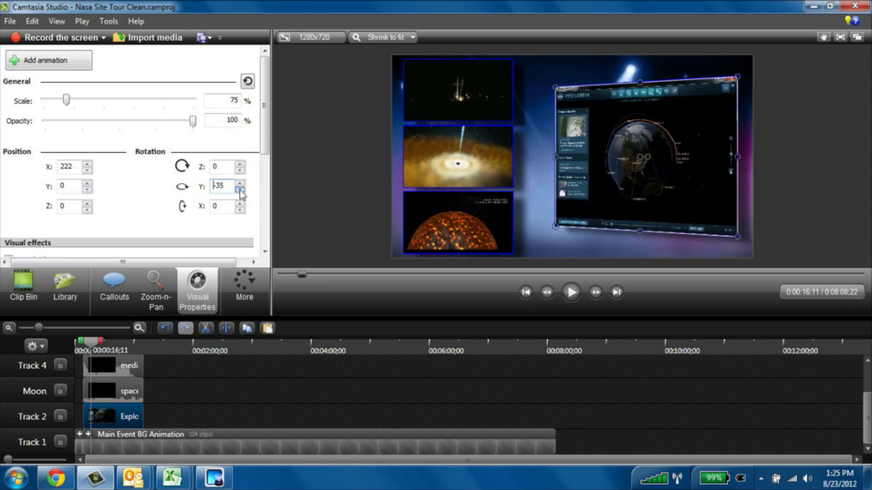
mouse_move(643, 196)
mouse_down()
mouse_move(654, 192)
mouse_move(643, 193)
mouse_up()
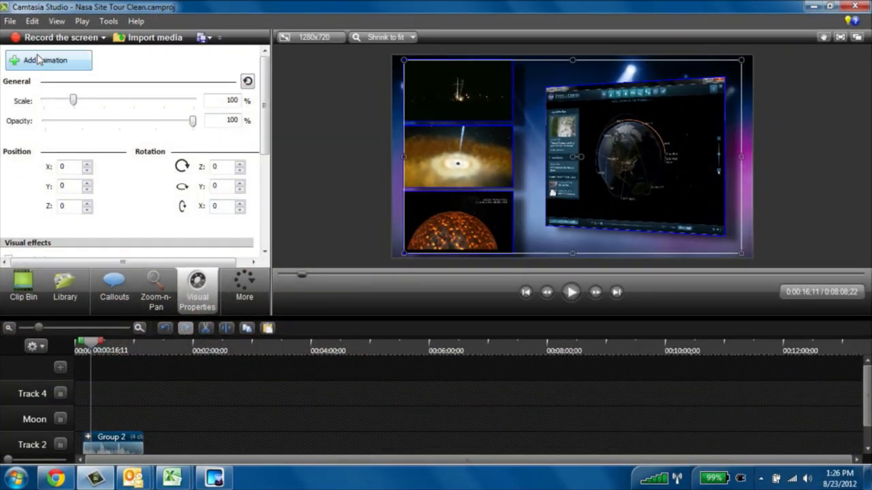
Animate Group 2 at 0:00:18;14 from off-canvas at X -1245, Y -7 to X 0, Y 0 with a Z rotation of -720.
drag(93, 350, 83, 350)
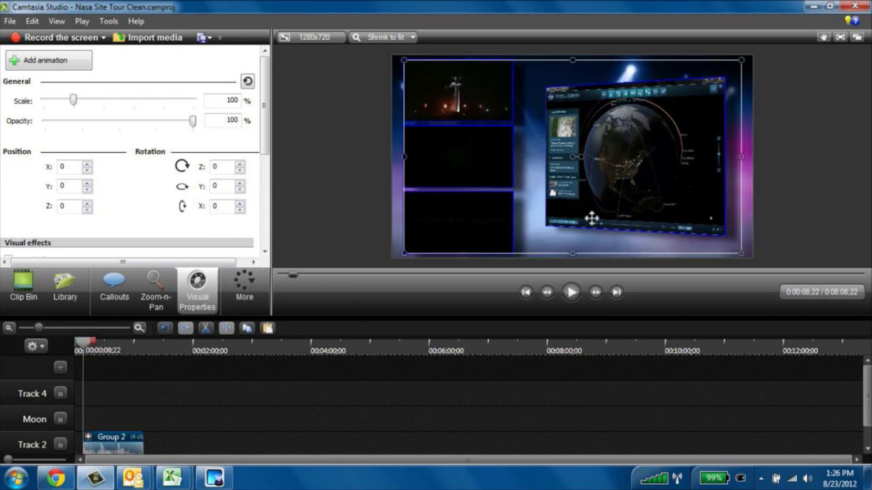
drag(659, 188, 307, 188)
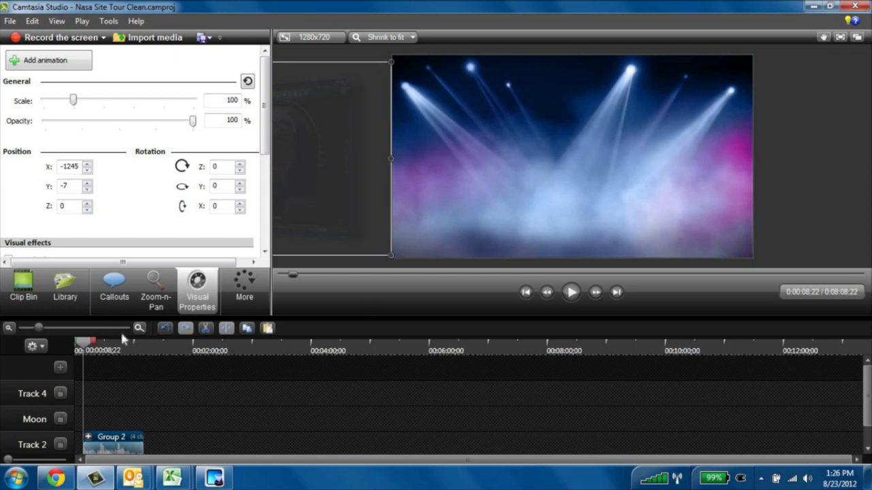
drag(83, 350, 94, 350)
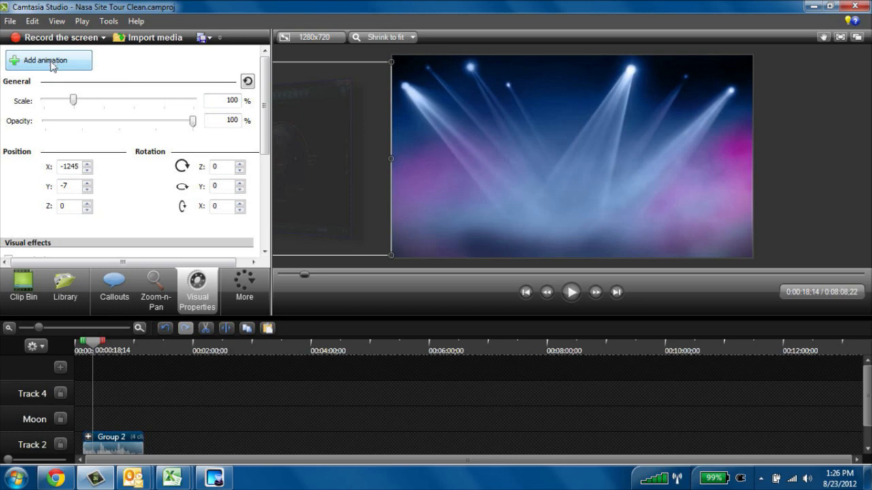
click(45, 61)
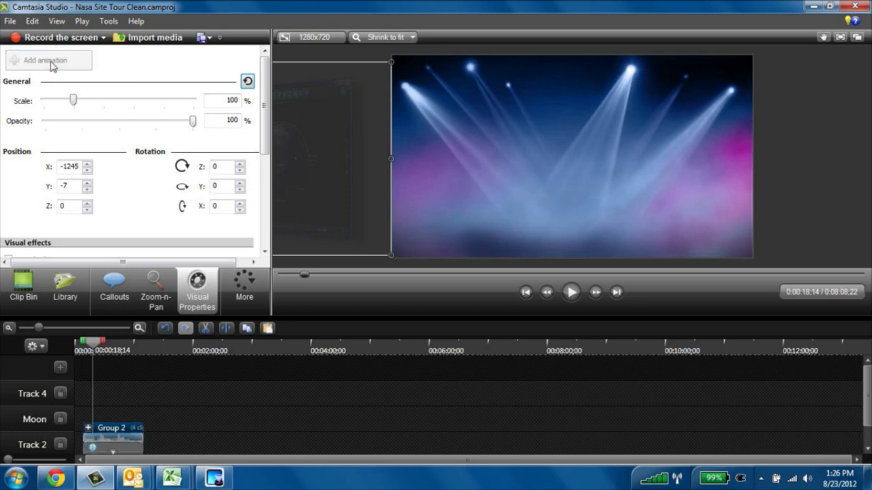
drag(340, 162, 688, 161)
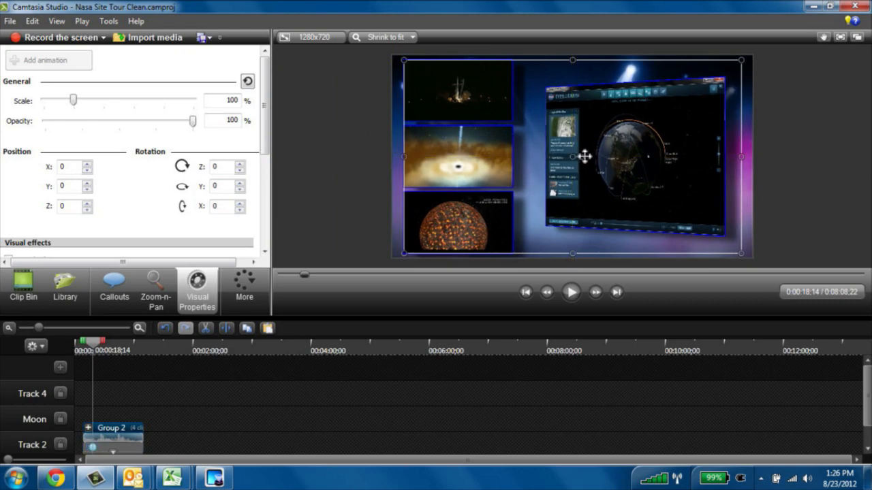
mouse_move(581, 157)
mouse_down()
mouse_move(565, 167)
mouse_move(578, 164)
mouse_move(562, 158)
mouse_move(585, 156)
mouse_up()
Lengthen Group 2's visual animation on the timeline by extending its start to an earlier time.
drag(46, 332, 77, 331)
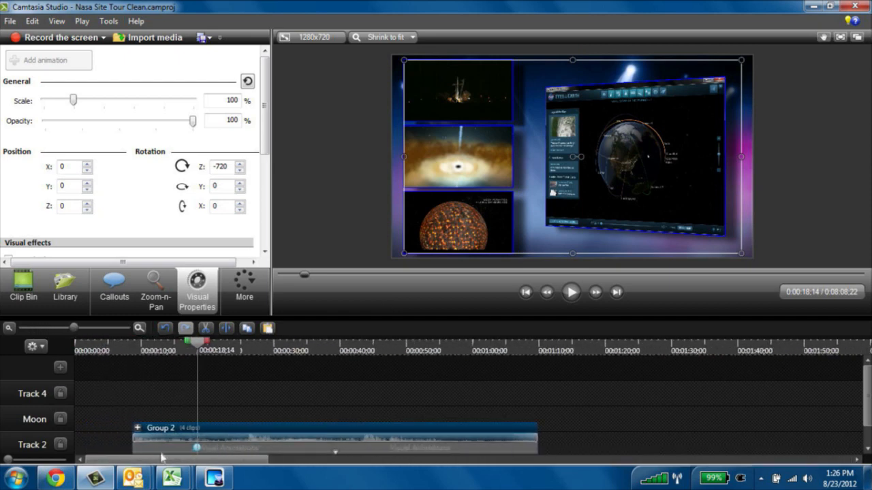
click(196, 448)
mouse_move(193, 447)
mouse_down()
mouse_move(158, 449)
mouse_move(178, 449)
mouse_up()
Preview Group 2's spinning entrance animation, playing back from 0:00:14;13.
drag(200, 347, 175, 351)
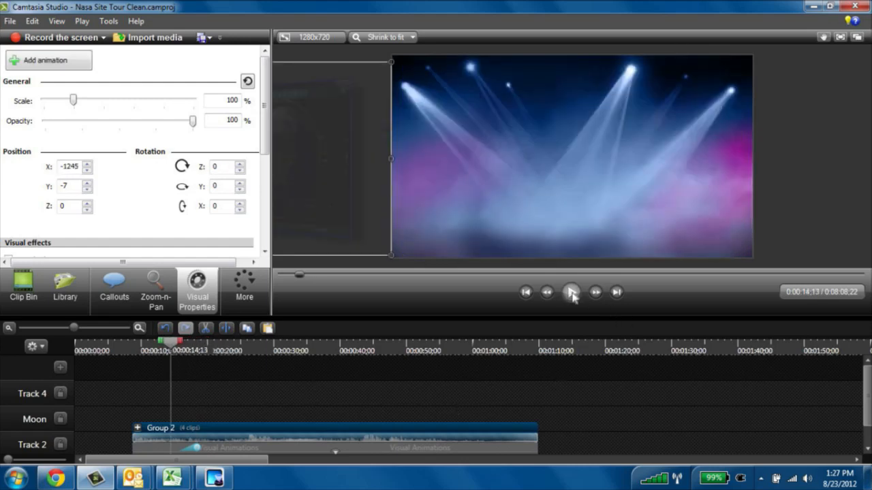
click(571, 291)
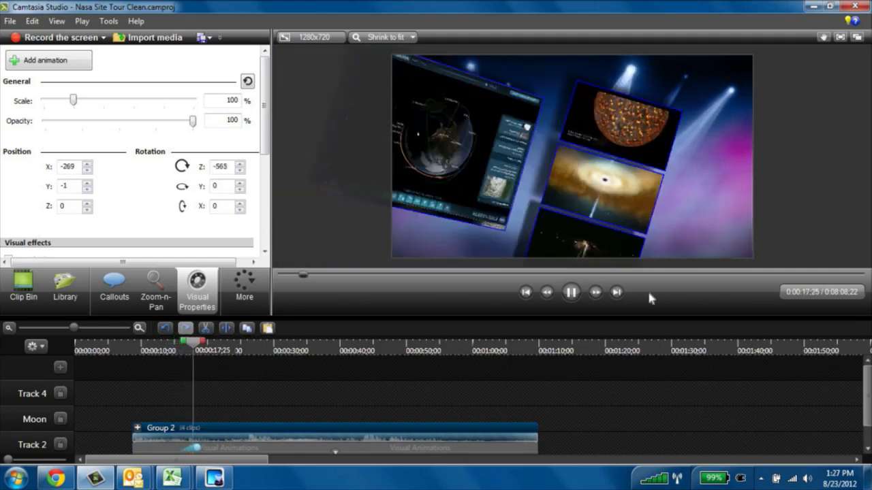
click(572, 297)
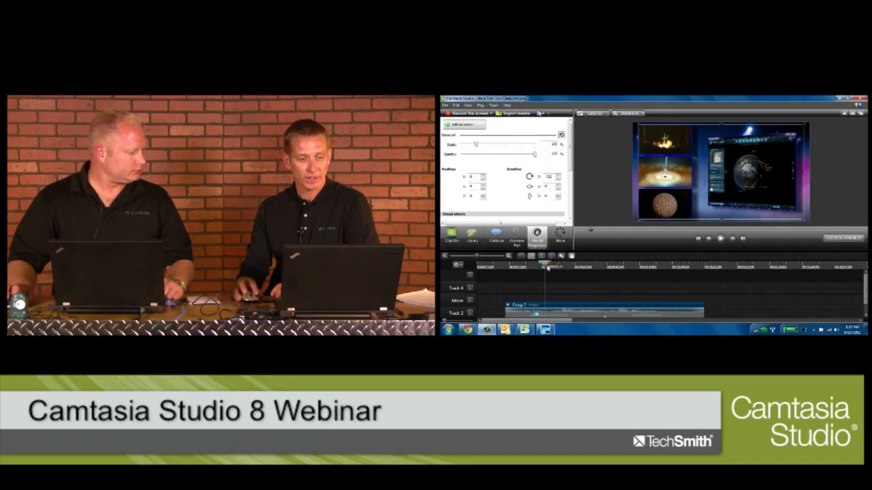
Add an animation to the spacex_launch_720p.wmv clip at 0:00:59;17 that scales it to 100% and fills the canvas.
drag(545, 264, 671, 272)
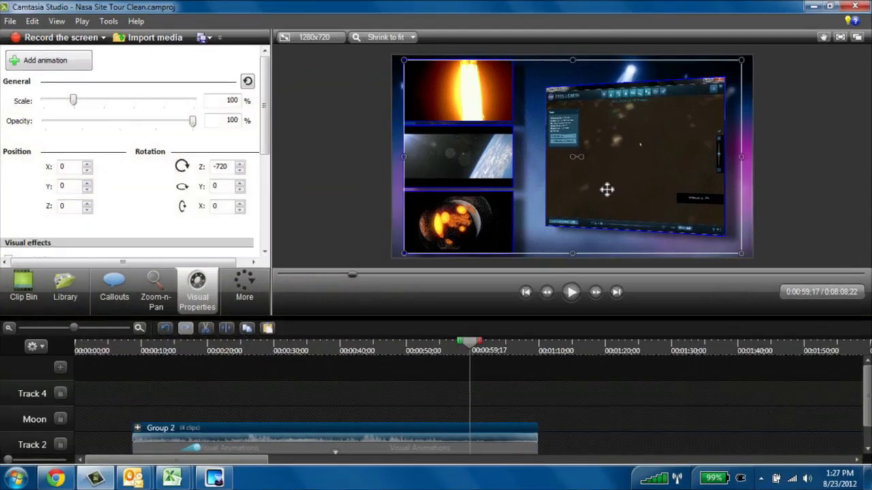
double_click(463, 101)
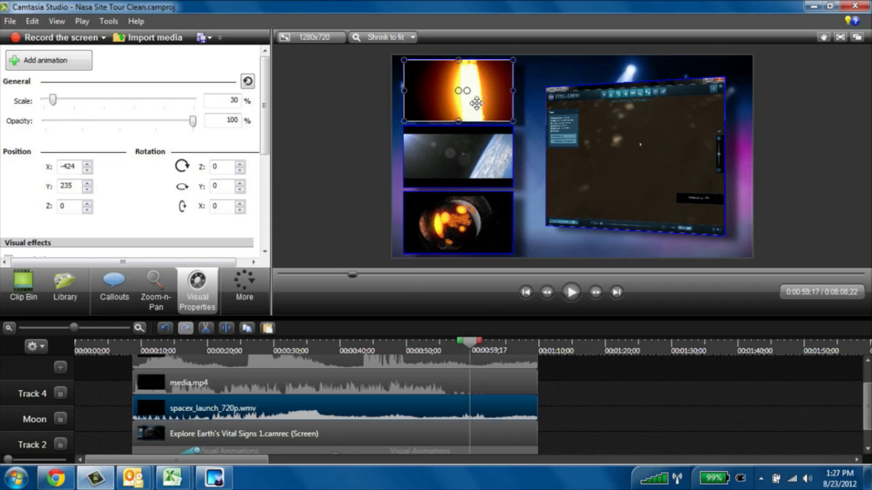
click(45, 62)
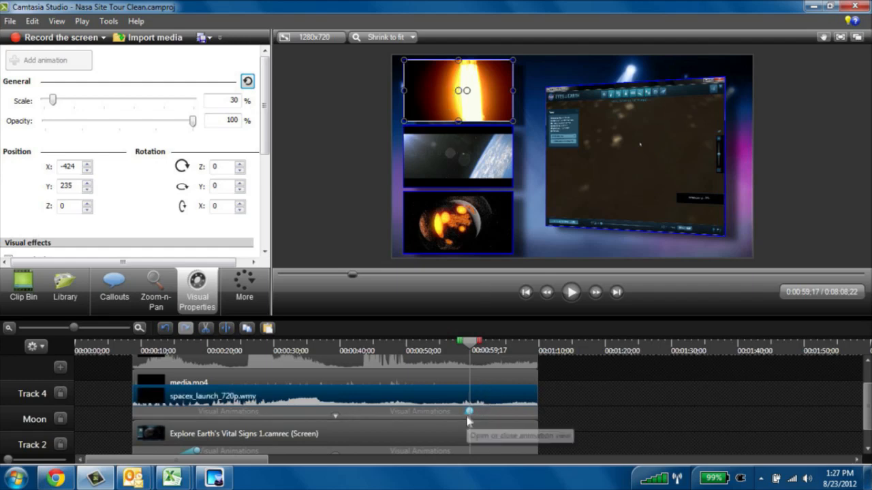
drag(476, 101, 579, 159)
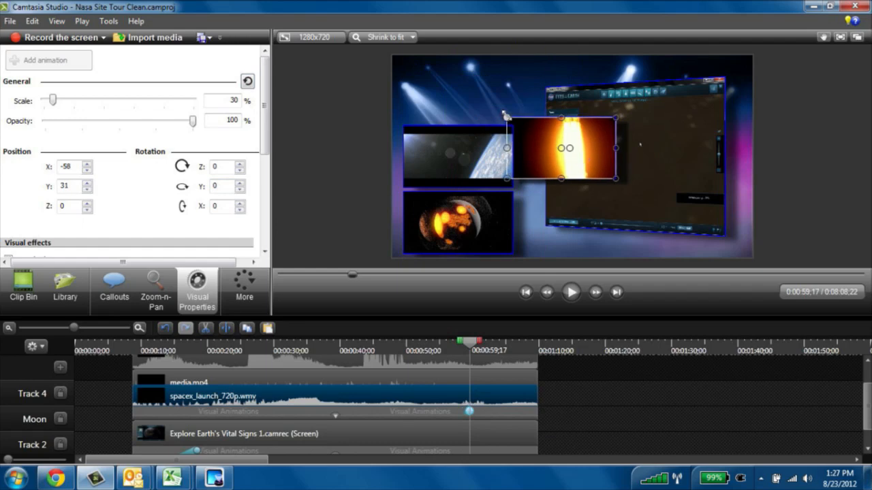
drag(505, 116, 413, 76)
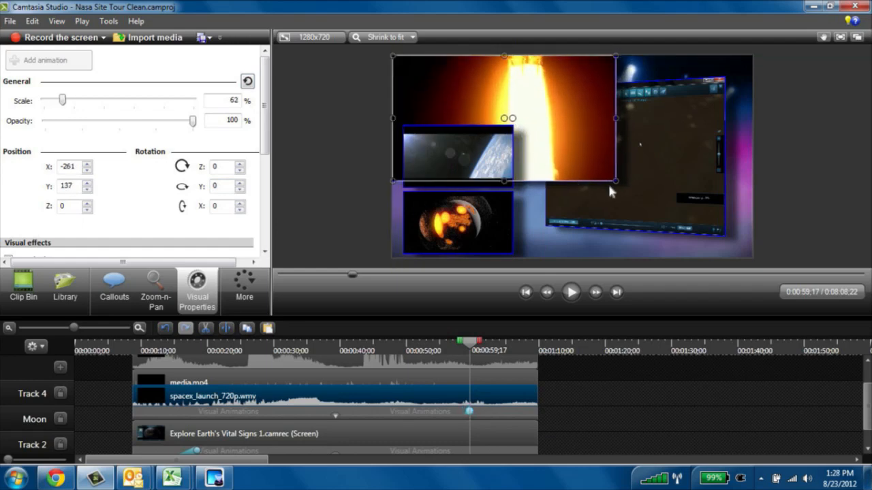
drag(615, 179, 721, 256)
mouse_move(583, 155)
mouse_down()
mouse_move(563, 161)
mouse_move(572, 150)
mouse_move(576, 156)
mouse_up()
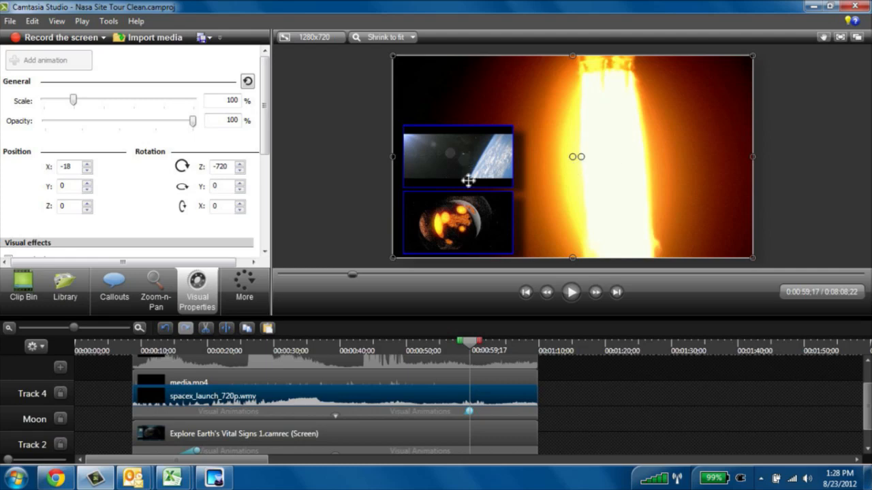
Add an animation at 0:00:59;17 that shrinks the two small space videos to 1% scale, and preview it from 0:00:57;22.
click(454, 164)
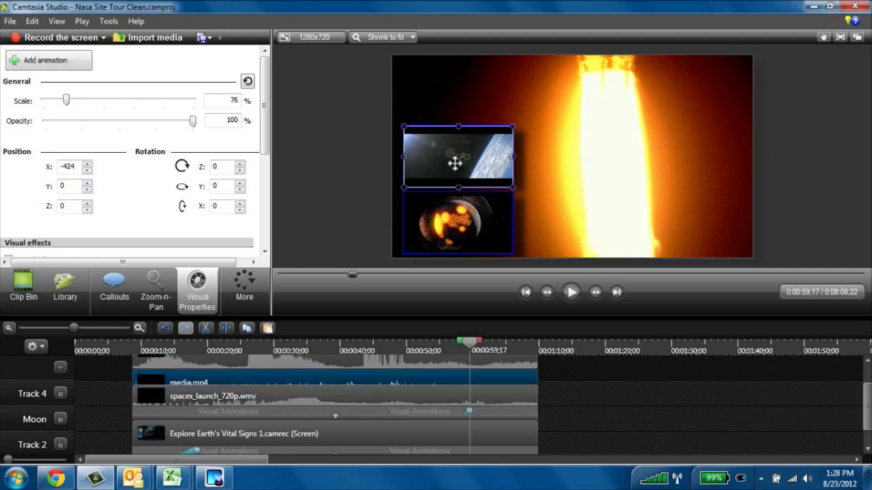
click(459, 217)
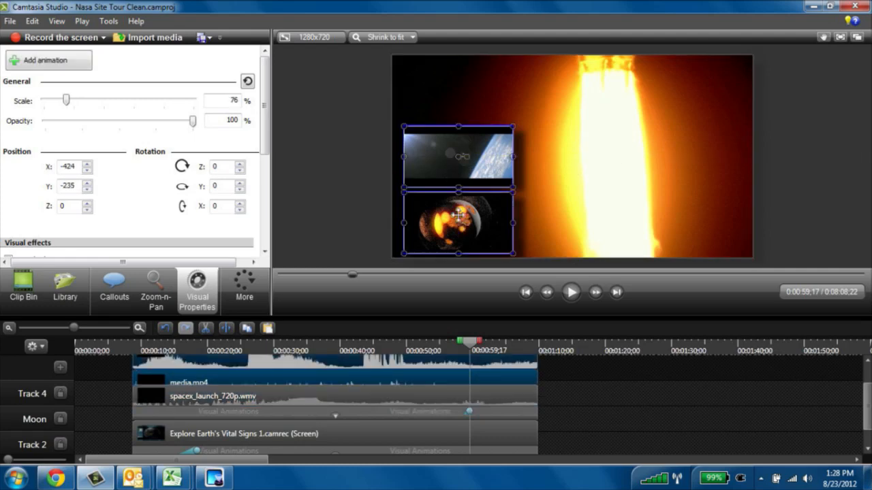
click(60, 59)
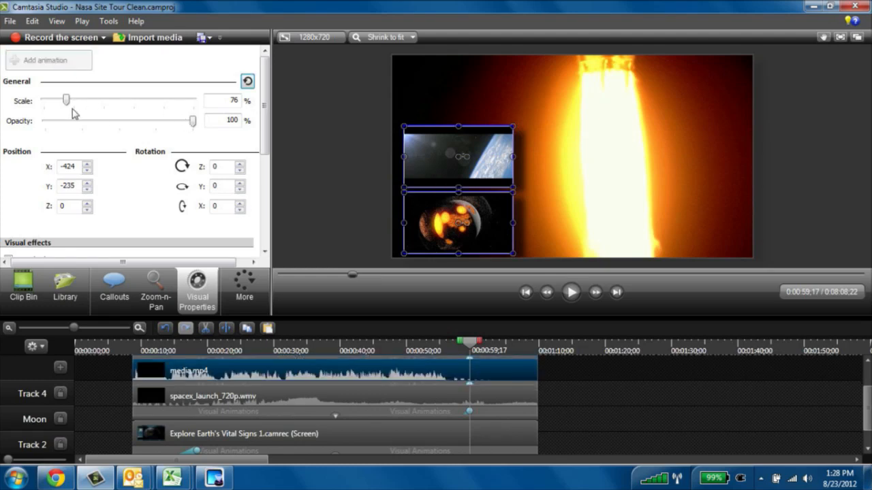
drag(67, 103, 46, 109)
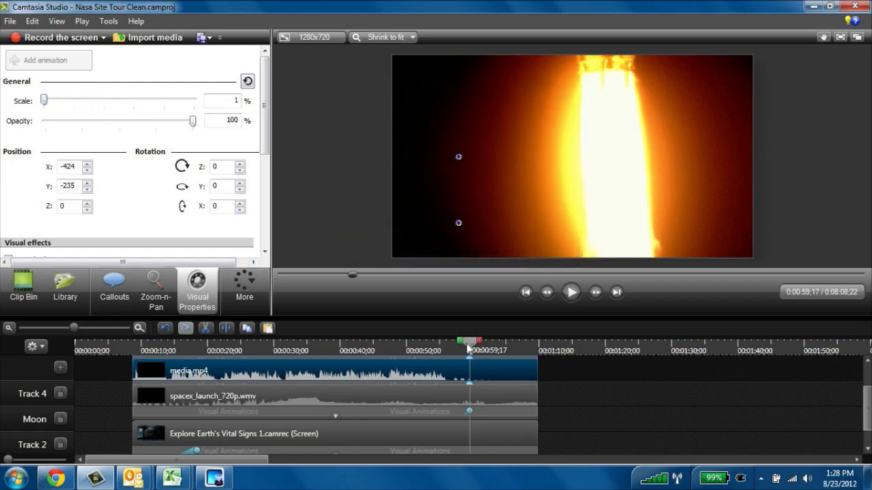
drag(469, 347, 459, 351)
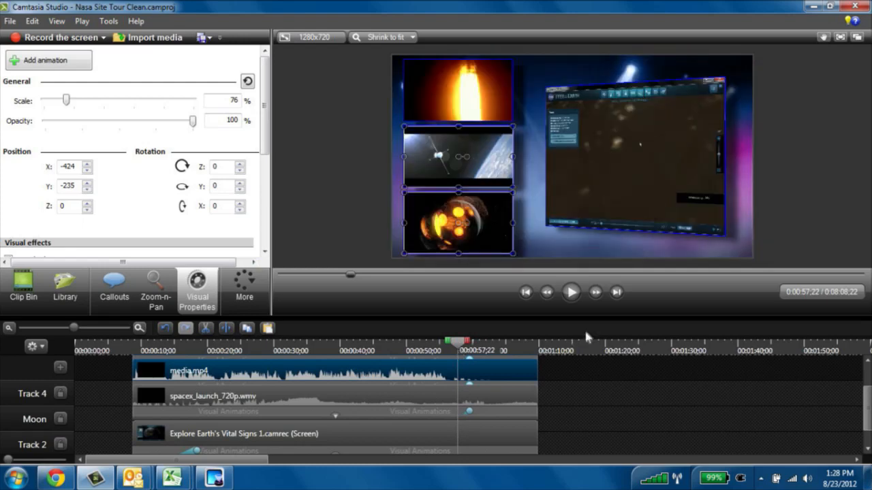
click(571, 292)
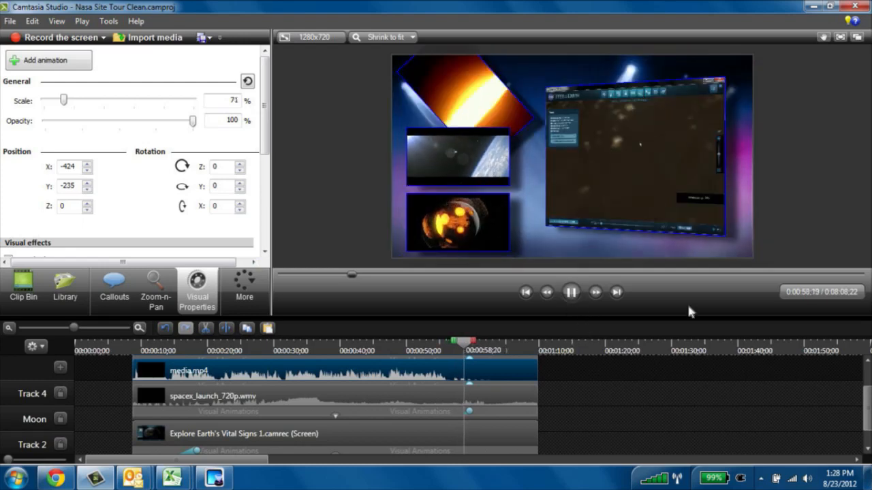
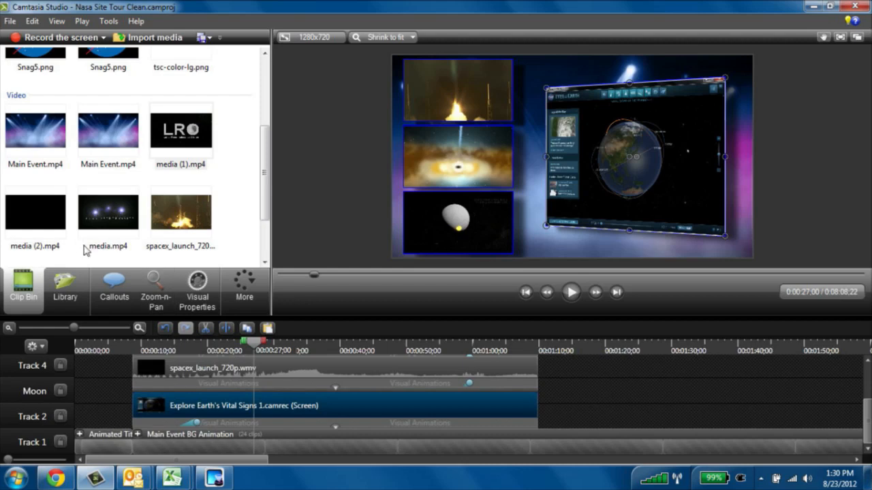
Add the Explore Earth's Vital Signs 1.camrec recording to the timeline at 0:01:13;02, keeping only its screen clip.
drag(252, 349, 558, 348)
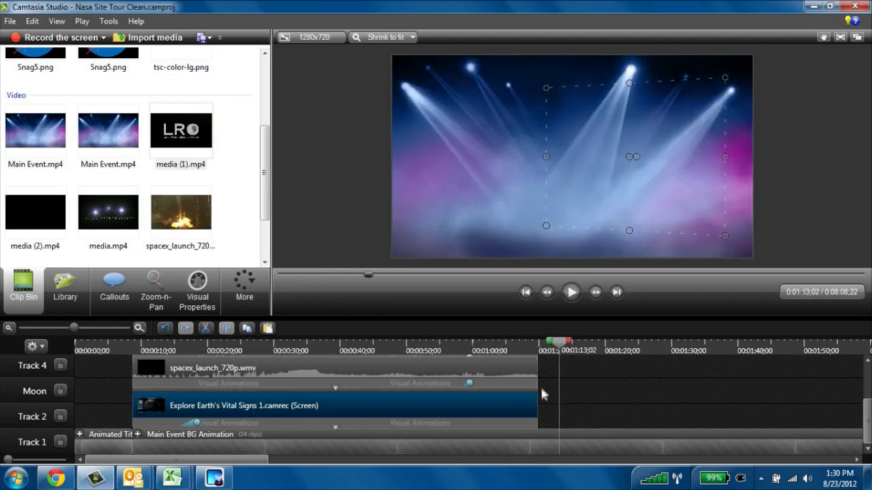
drag(265, 182, 269, 112)
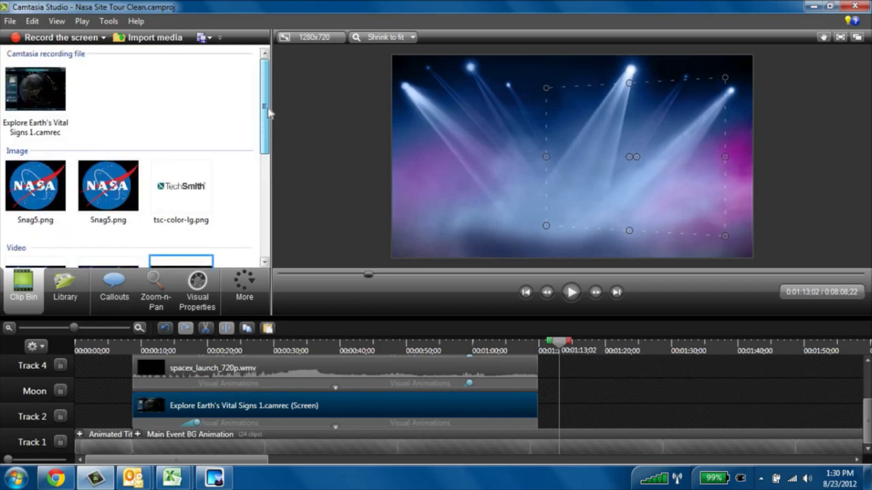
right_click(34, 99)
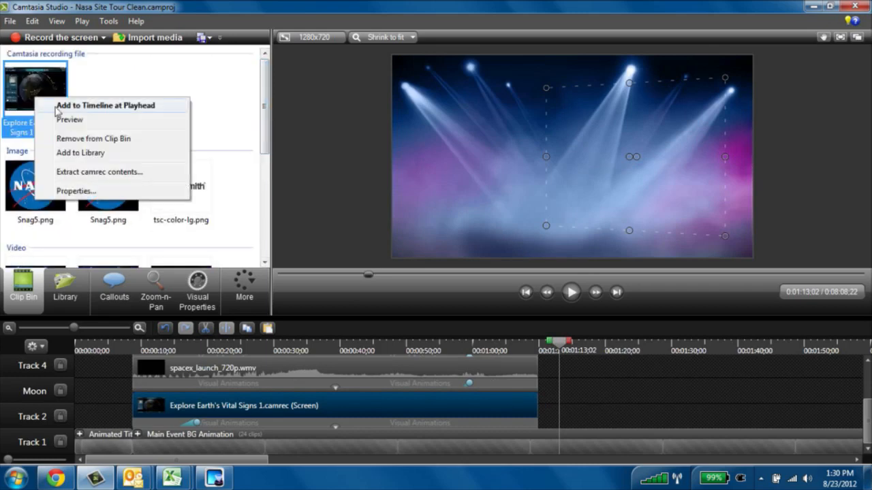
click(68, 106)
click(298, 373)
click(295, 426)
key(Delete)
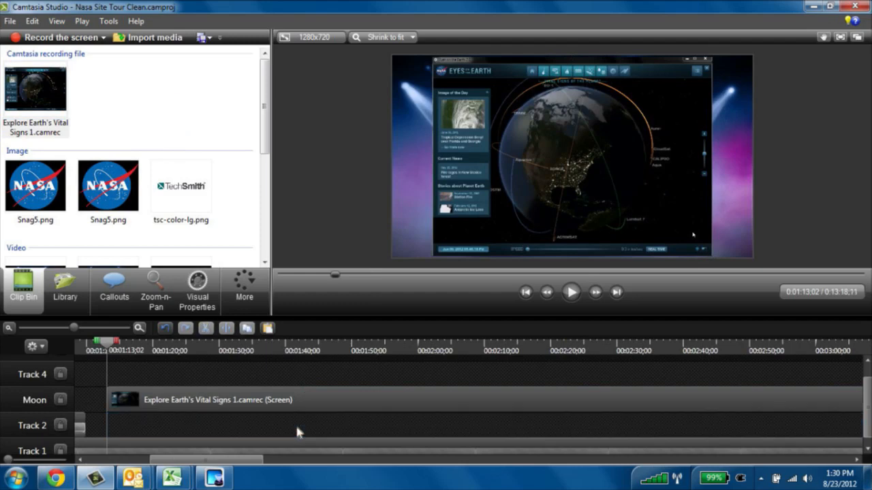
Move the new Explore Earth's Vital Signs 1 clip to Track 2 and trim its end to match the Main Event BG Animation.
drag(238, 401, 236, 427)
drag(74, 328, 41, 332)
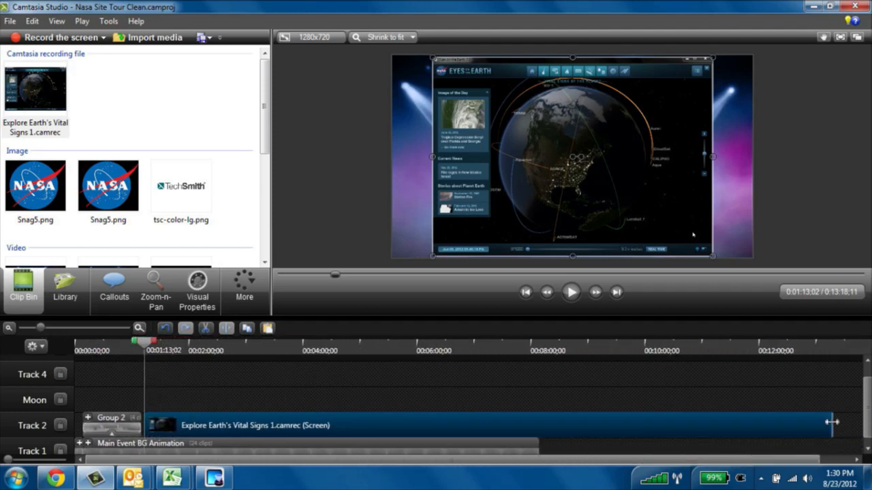
drag(832, 423, 535, 413)
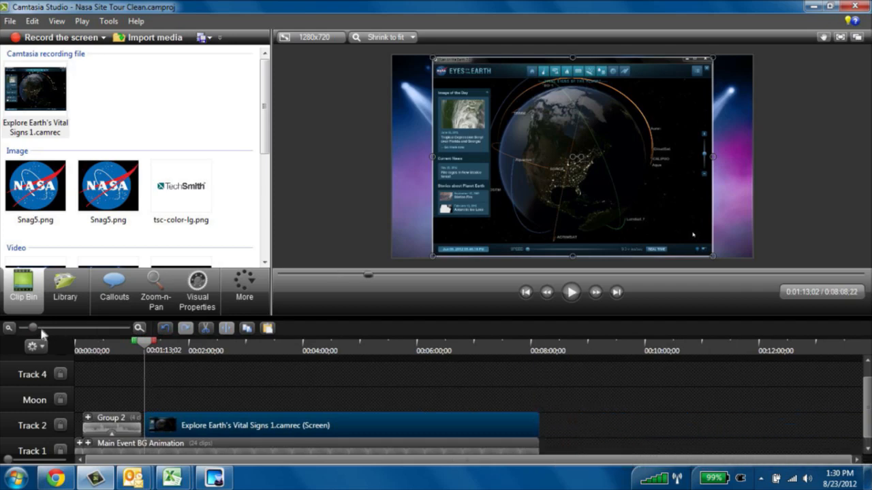
Add a timeline marker named "Nasa App" at 0:01:13;03, at the start of the new Explore Earth's Vital Signs 1 clip.
drag(33, 329, 79, 331)
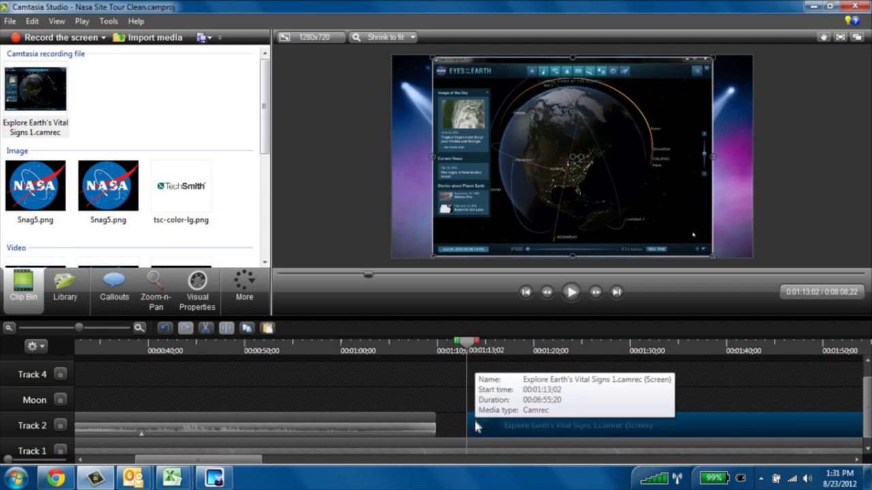
key(ctrl+m)
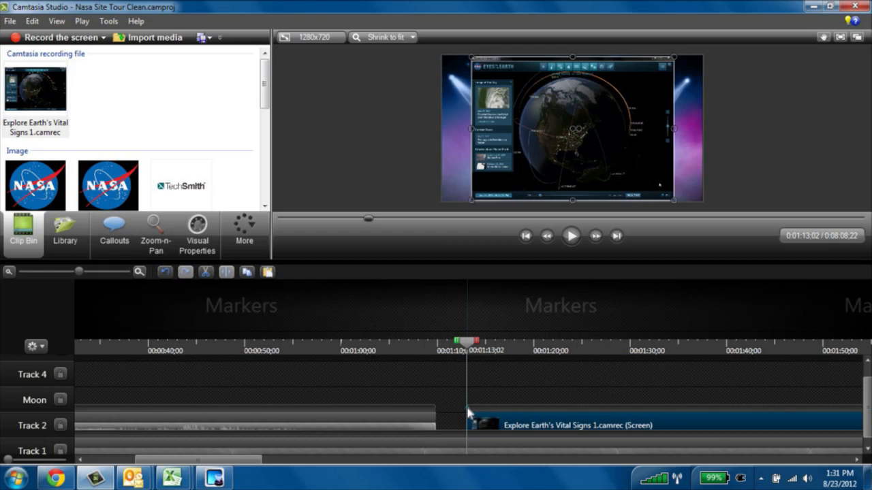
key(m)
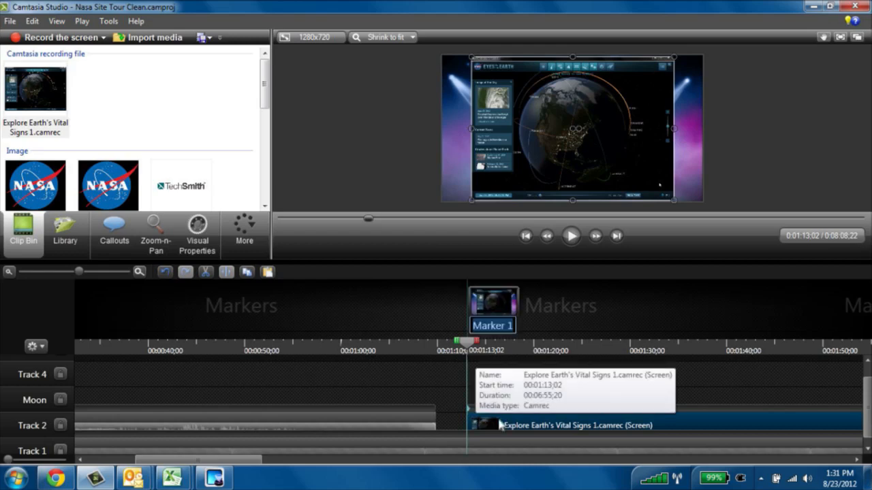
mouse_move(579, 425)
mouse_down()
mouse_move(576, 415)
mouse_move(604, 409)
mouse_move(603, 427)
mouse_move(564, 429)
mouse_move(590, 428)
mouse_move(576, 425)
mouse_up()
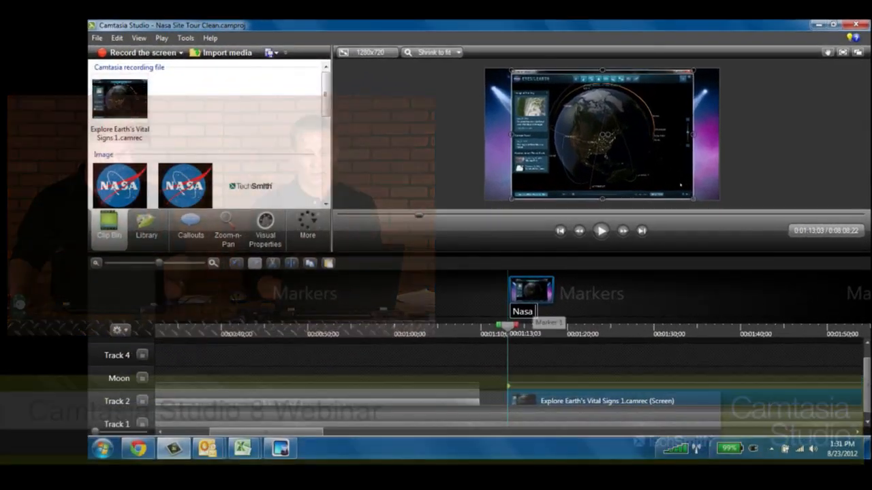
text(App)
key(Return)
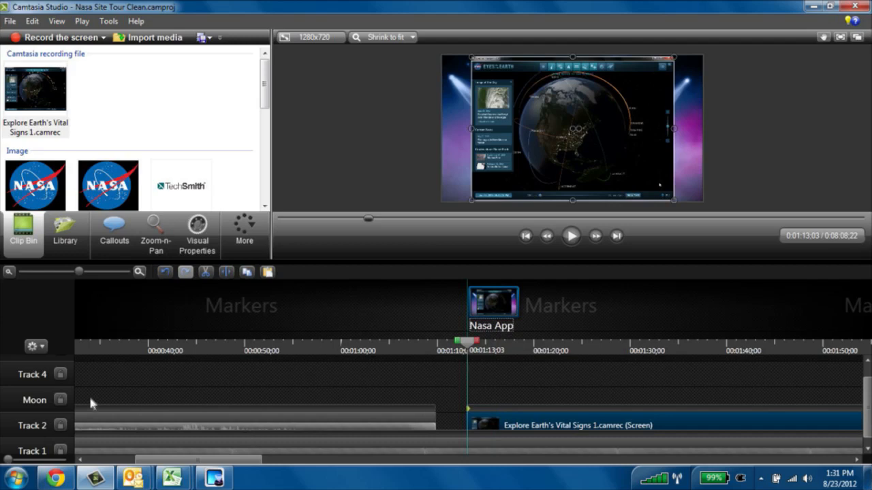
scroll(150, 427, up, 5)
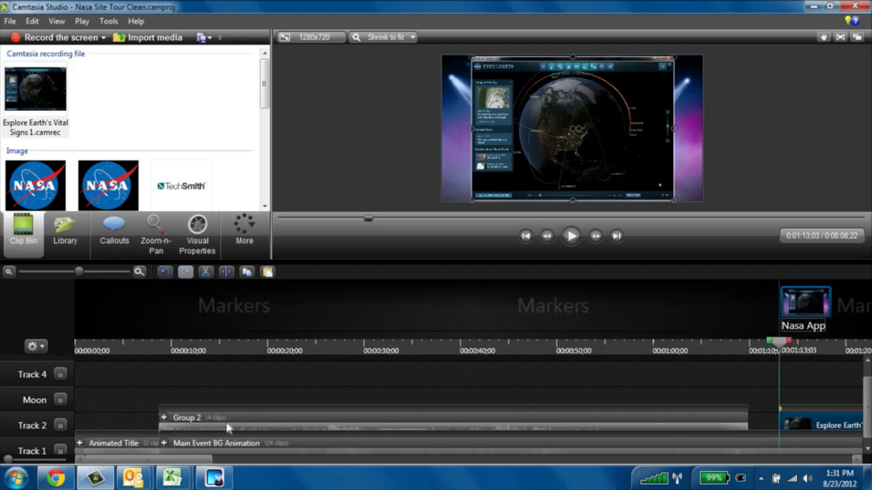
click(164, 418)
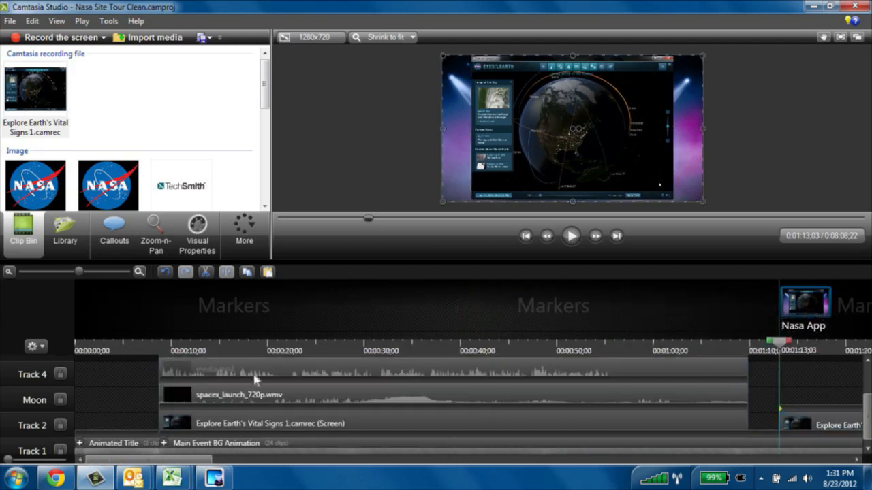
click(213, 420)
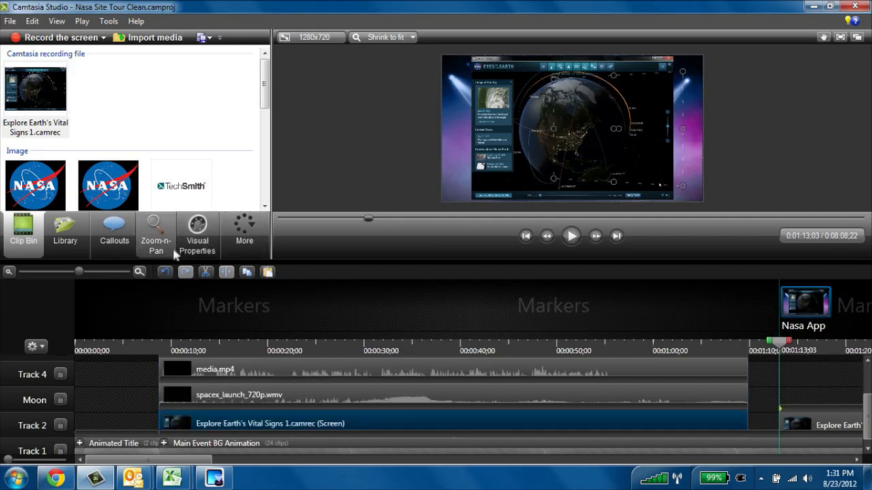
Collapse Group 2 and add a transparent hotspot callout at 0:01:13;03, resized to cover the Eyes on the Earth recording.
click(112, 246)
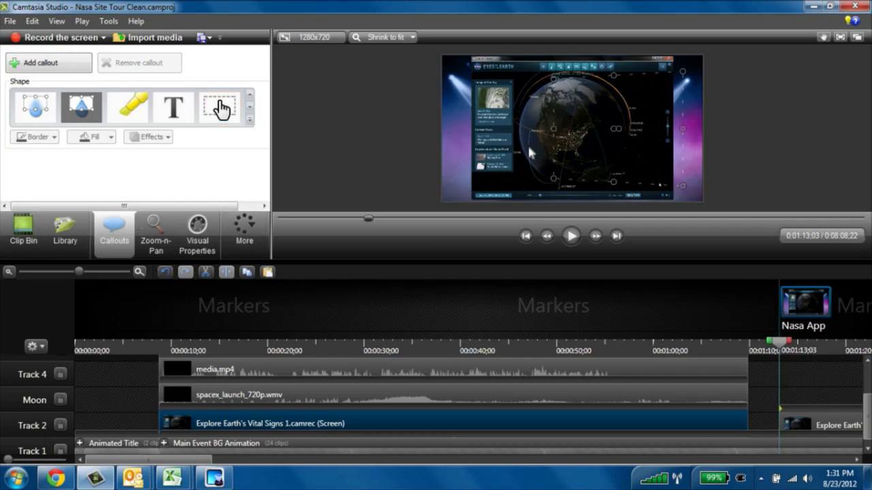
key(ctrl+g)
mouse_move(223, 207)
mouse_down()
mouse_move(239, 208)
mouse_move(224, 211)
mouse_up()
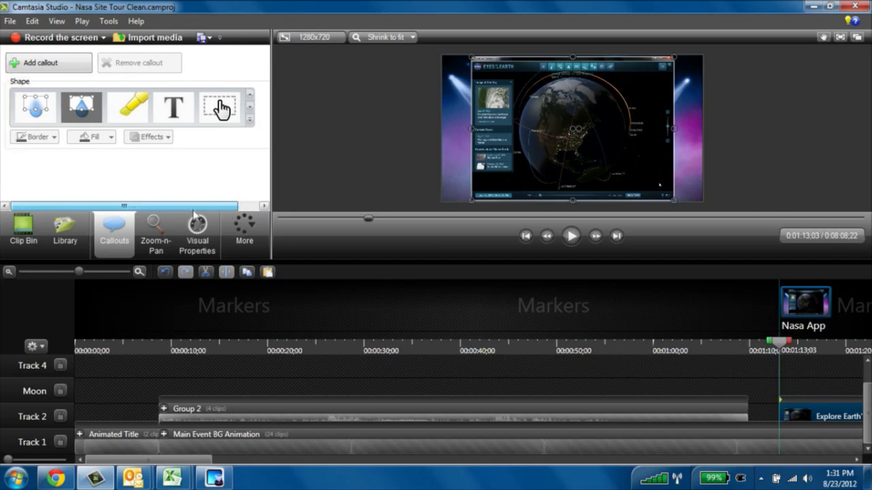
click(221, 108)
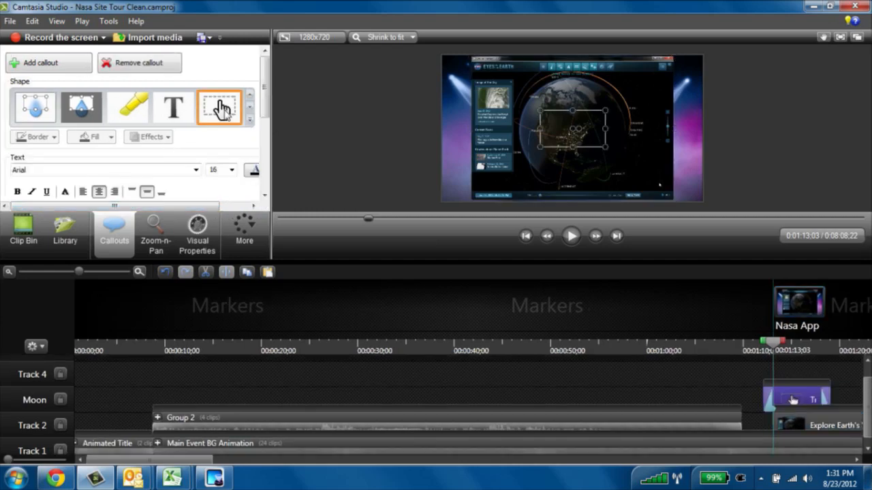
drag(539, 109, 469, 53)
drag(605, 147, 672, 196)
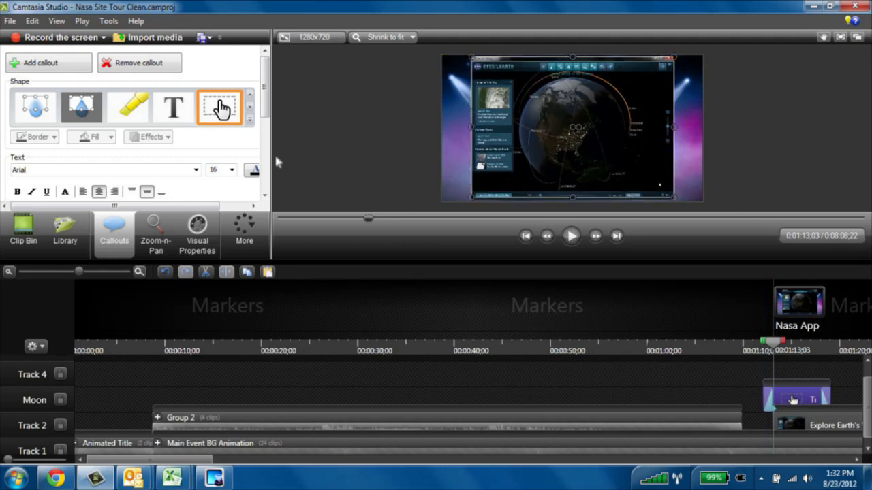
Set the hotspot's action to go to the Nasa App marker at 0:01:13;03.
drag(265, 102, 271, 180)
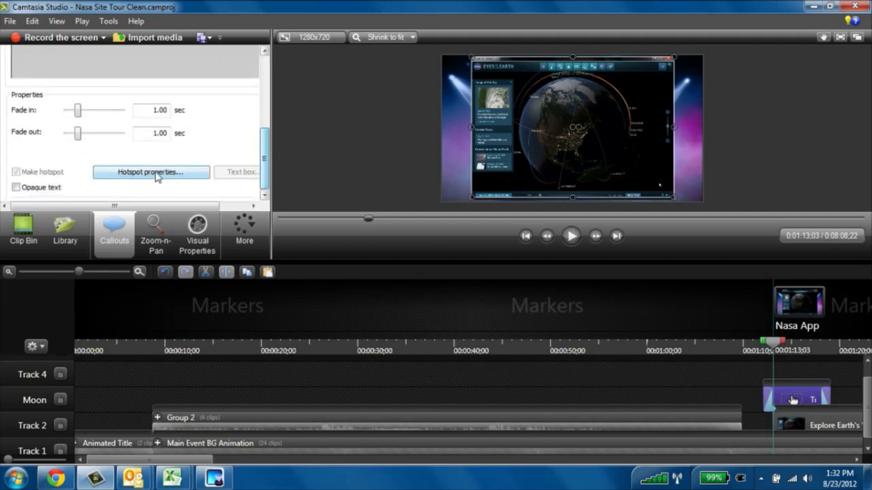
click(157, 175)
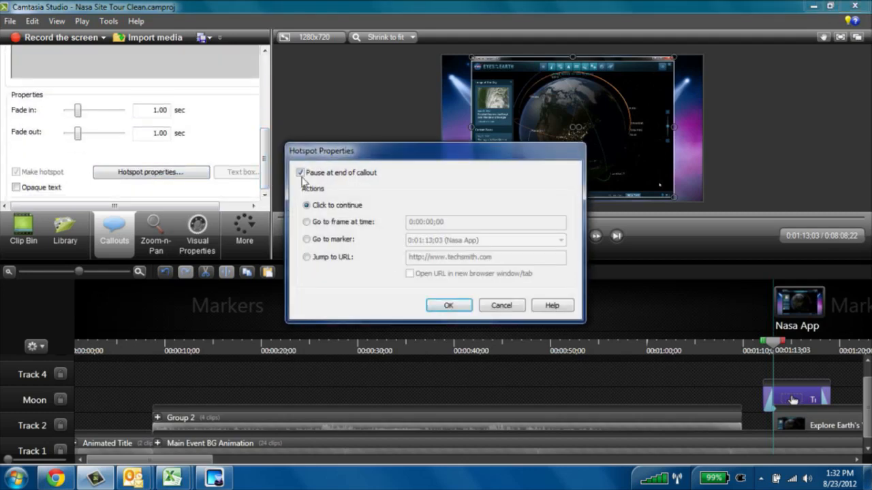
click(308, 239)
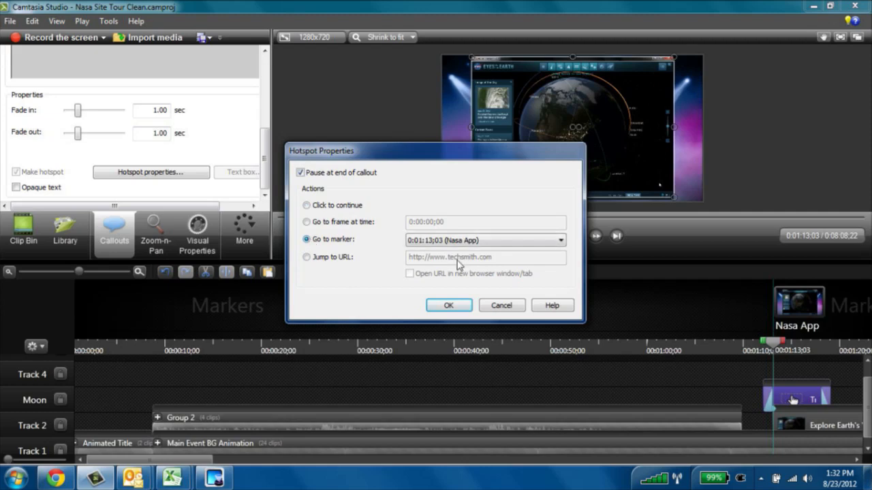
click(525, 243)
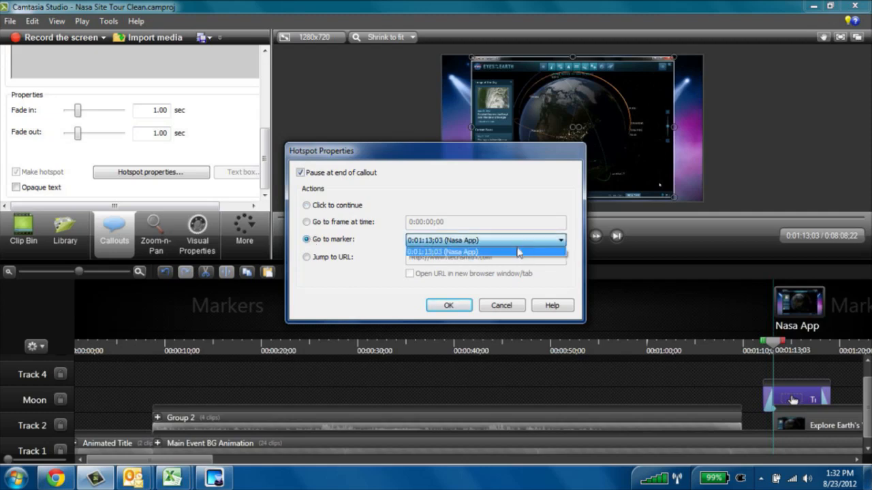
click(507, 253)
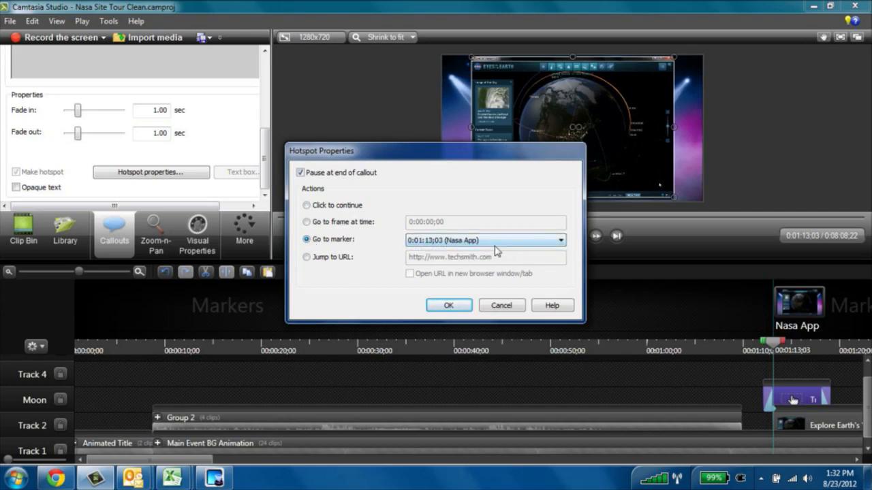
click(449, 306)
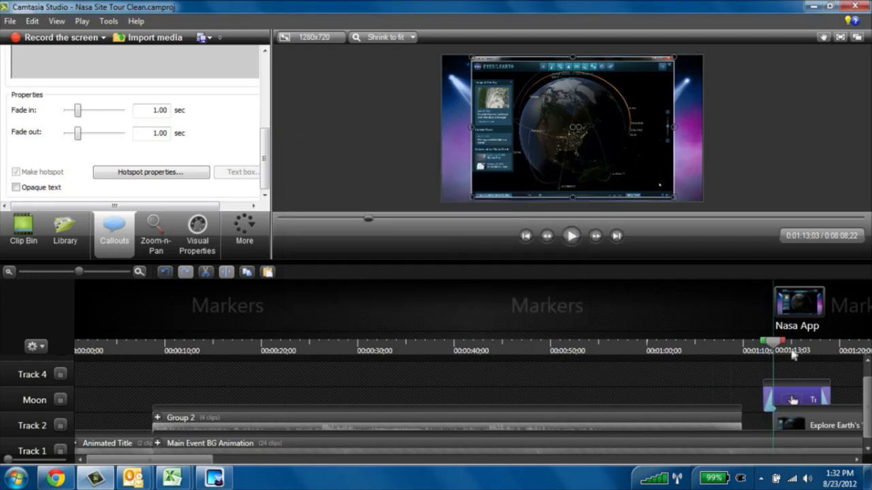
Move the transparent hotspot back along the Moon track over Group 2, and expand the group to select its Explore Earth's Vital Signs 1 clip.
drag(792, 398, 673, 399)
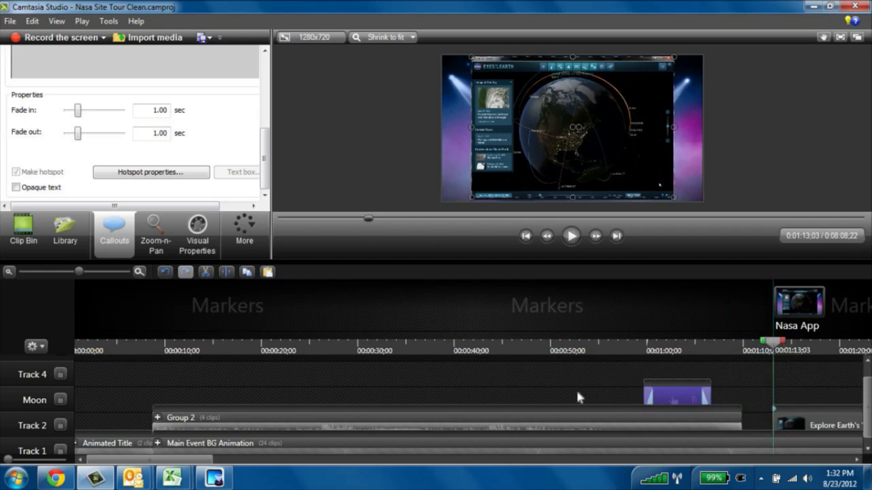
drag(357, 383, 340, 396)
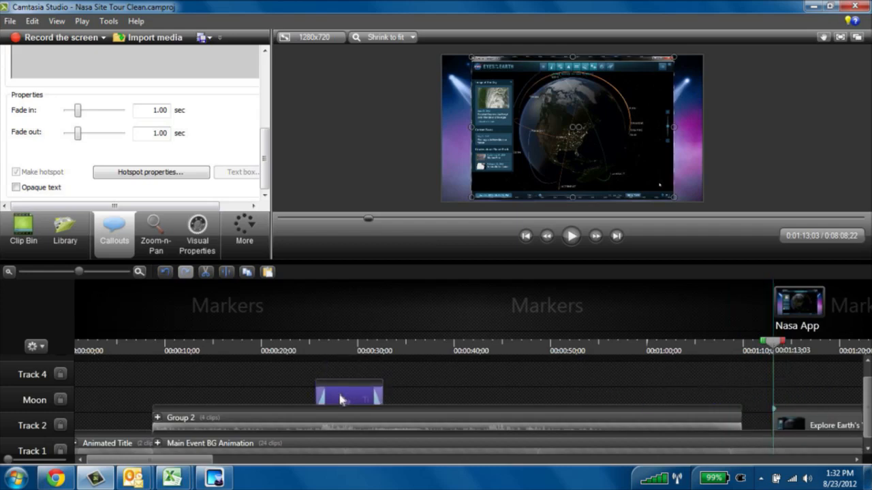
click(157, 417)
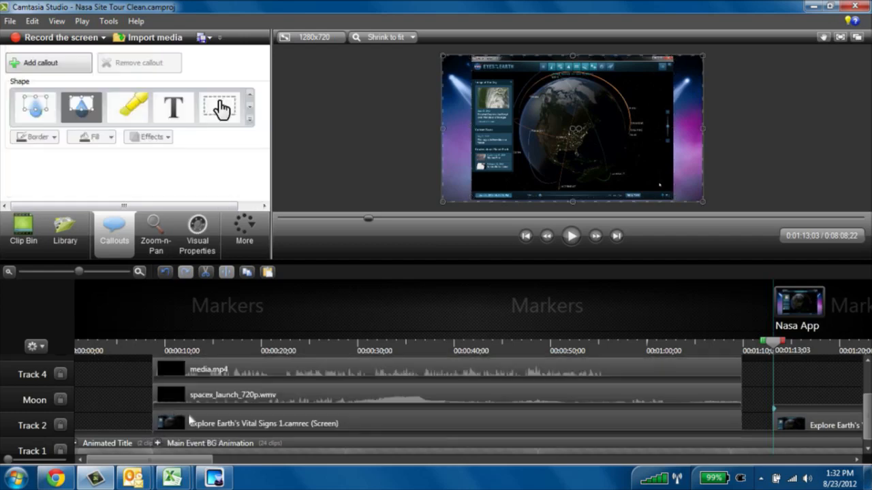
click(218, 426)
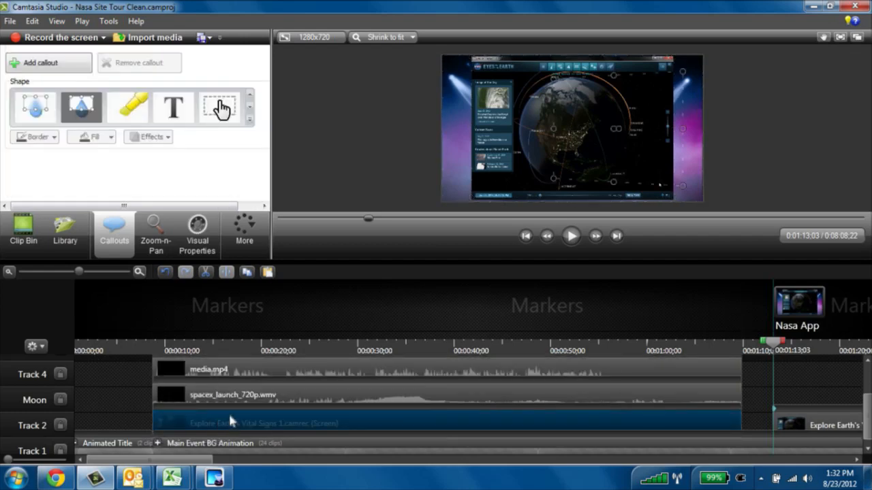
Hide the timeline's marker view and enlarge the timeline area, with Group 2 collapsed.
click(32, 346)
click(50, 363)
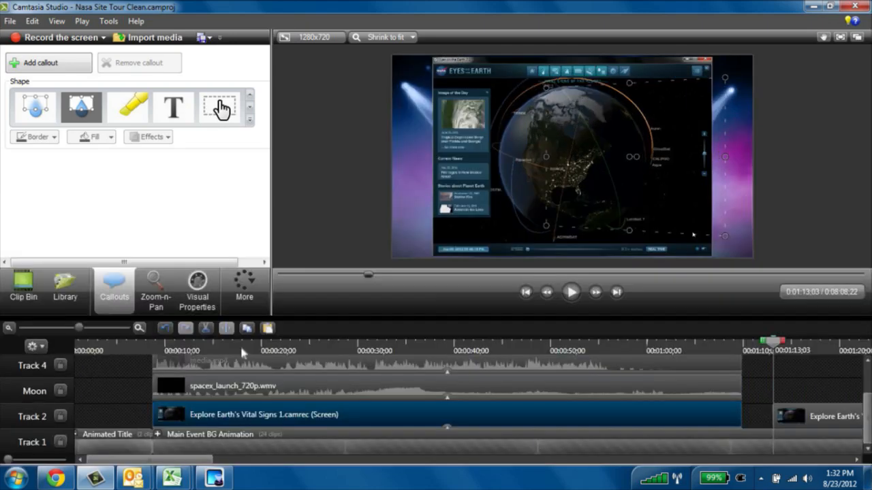
drag(354, 315, 356, 238)
click(161, 306)
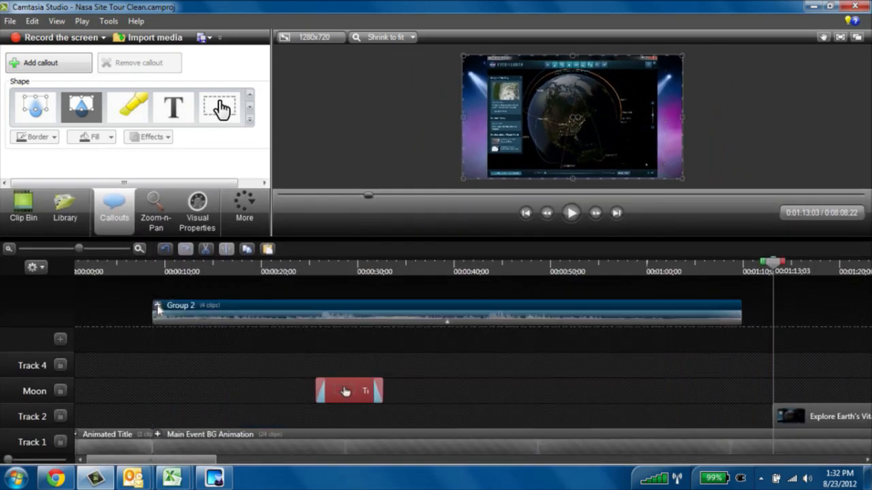
Stretch the transparent hotspot from 0:00:20;04 to the end of Group 2 and fit it over the angled Eyes on the Earth recording.
click(346, 394)
drag(346, 393, 377, 394)
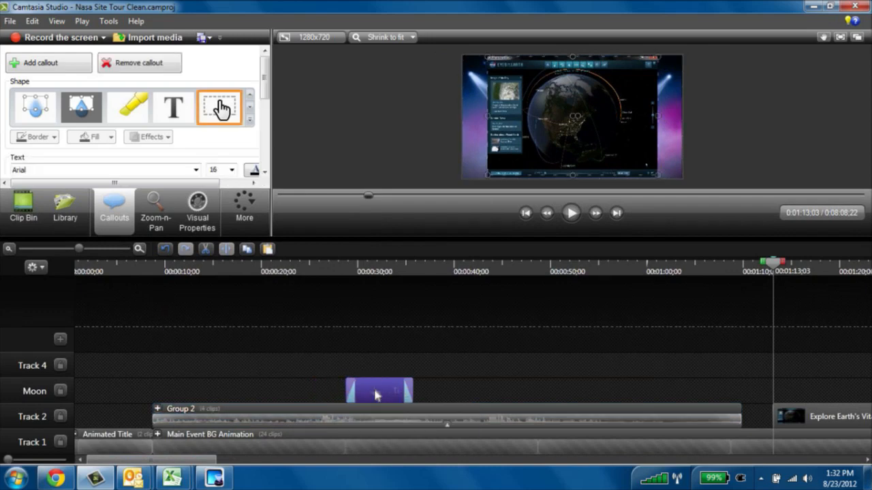
drag(385, 266, 263, 276)
drag(376, 391, 738, 393)
drag(488, 58, 571, 117)
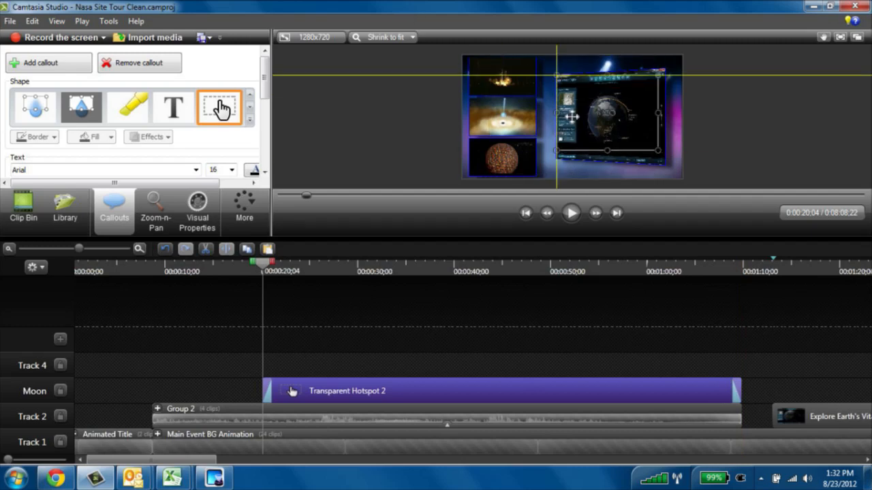
drag(657, 150, 665, 157)
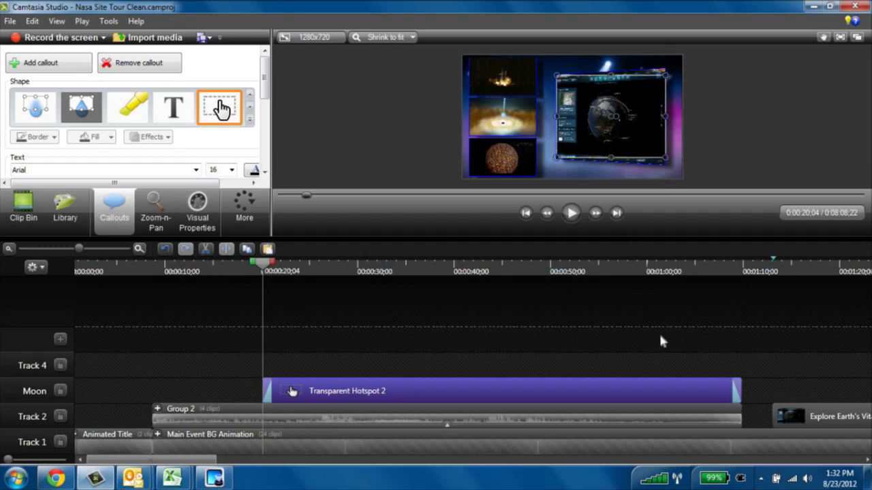
Select the second Explore Earth's Vital Signs 1 clip on Track 2 and move the playhead to 0:01:15;08.
click(802, 416)
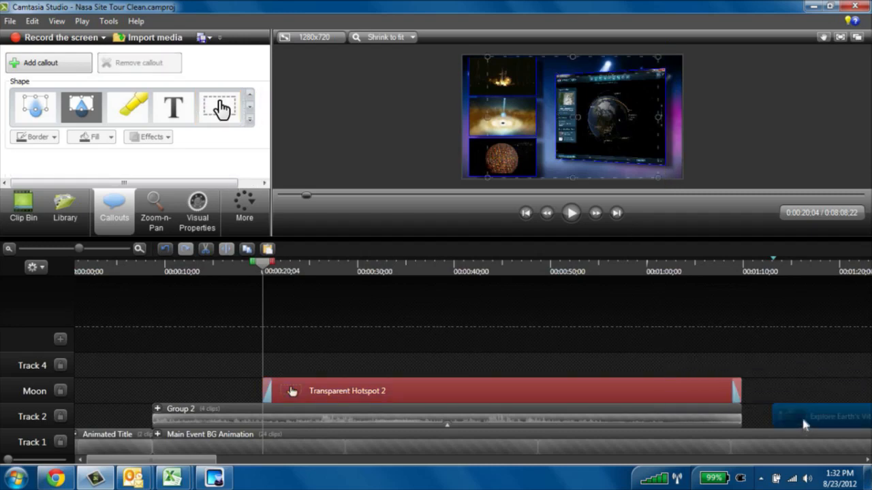
click(794, 271)
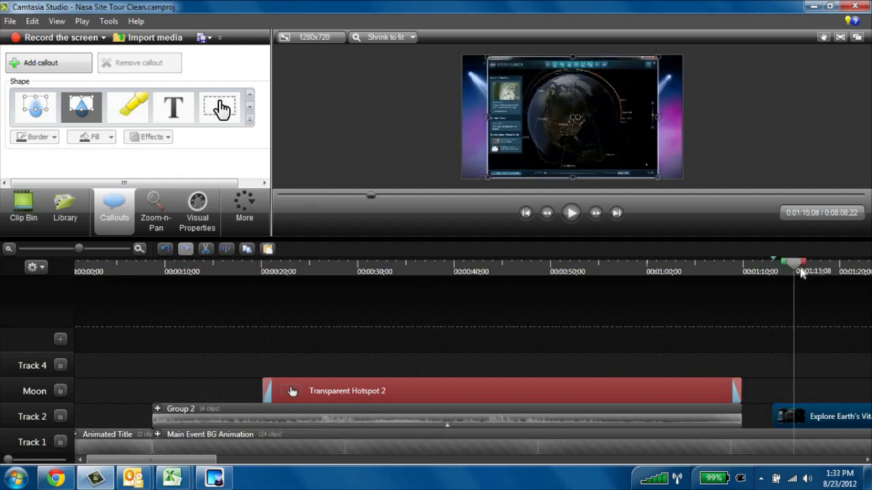